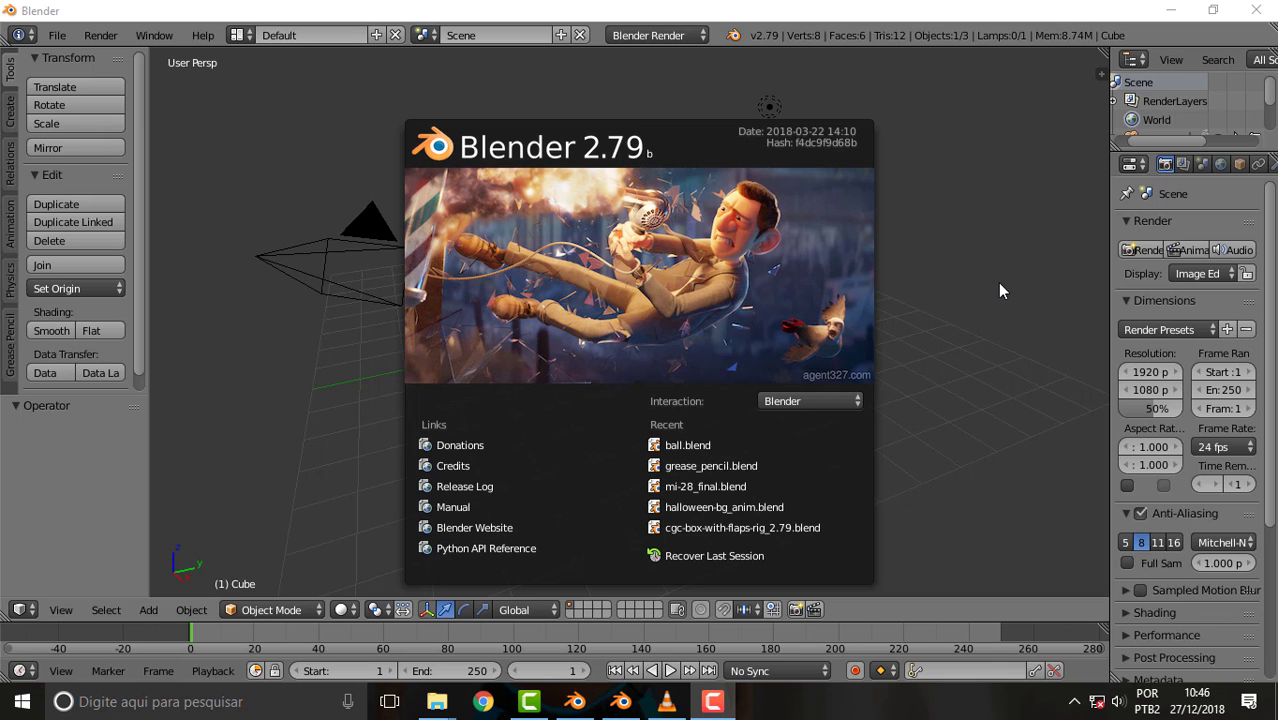
Switch from the Blender 2.80 window back to the Blender 2.79 window.
left_click(620, 705)
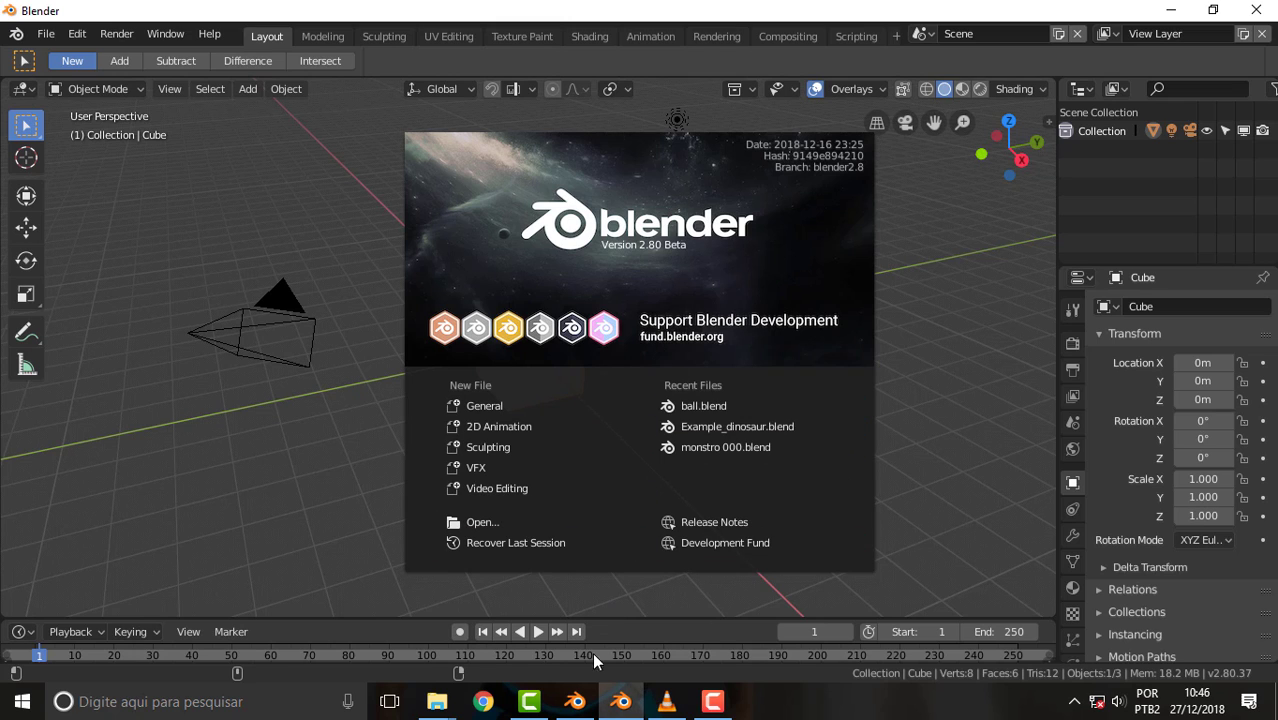
left_click(580, 700)
Dismiss the splash screen, then select the cube and the lamp in the viewport.
left_click(901, 369)
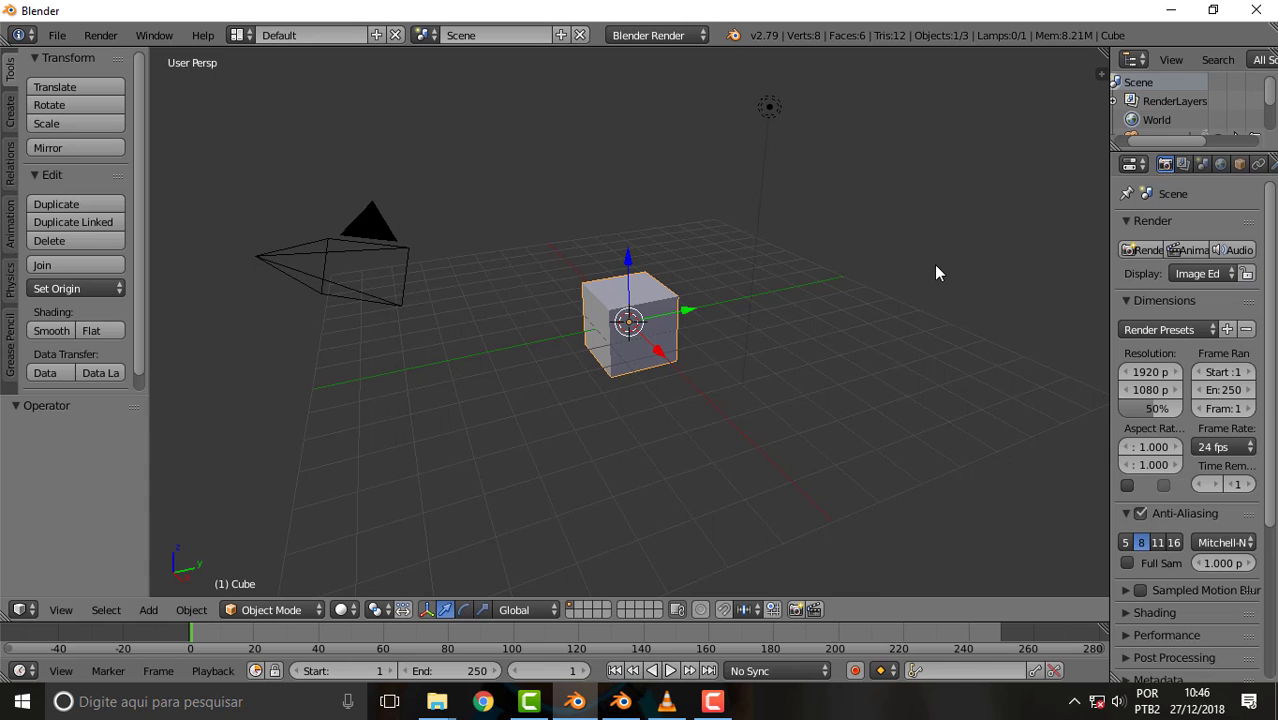
right_click(620, 314)
scroll(617, 313, "up", 2)
scroll(617, 313, "up", 1)
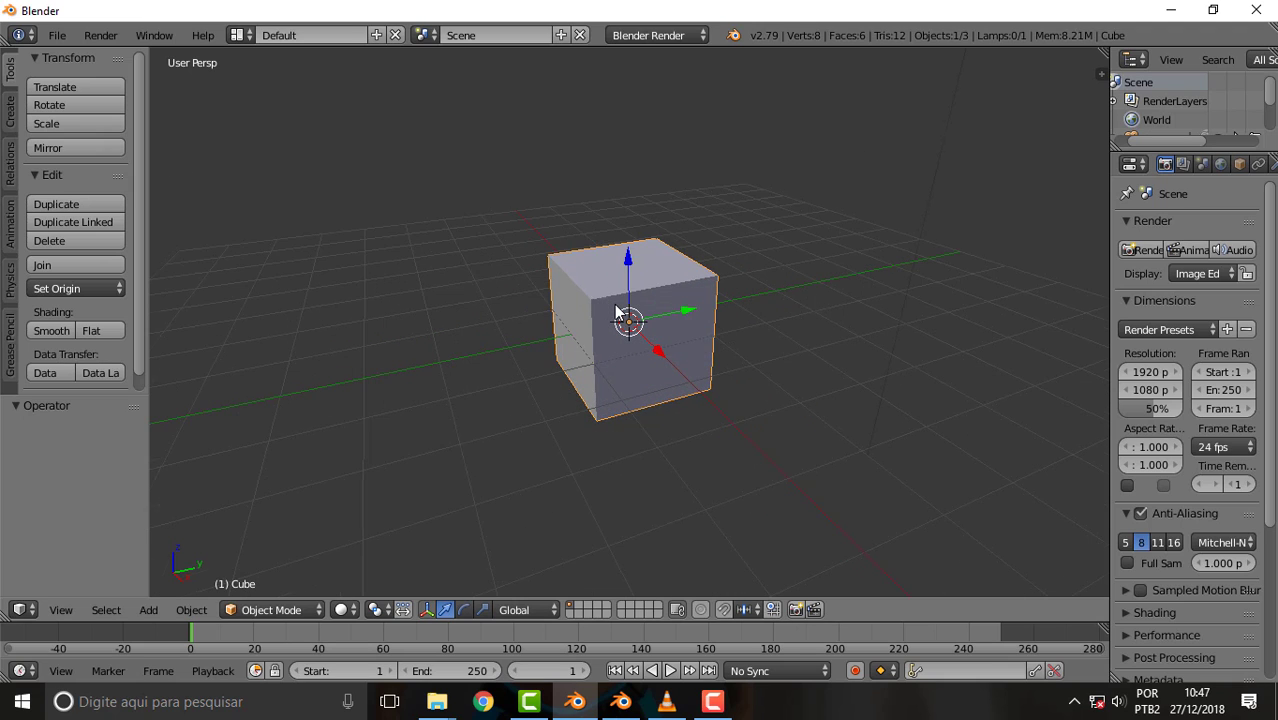
scroll(617, 313, "down", 1)
scroll(617, 313, "down", 1)
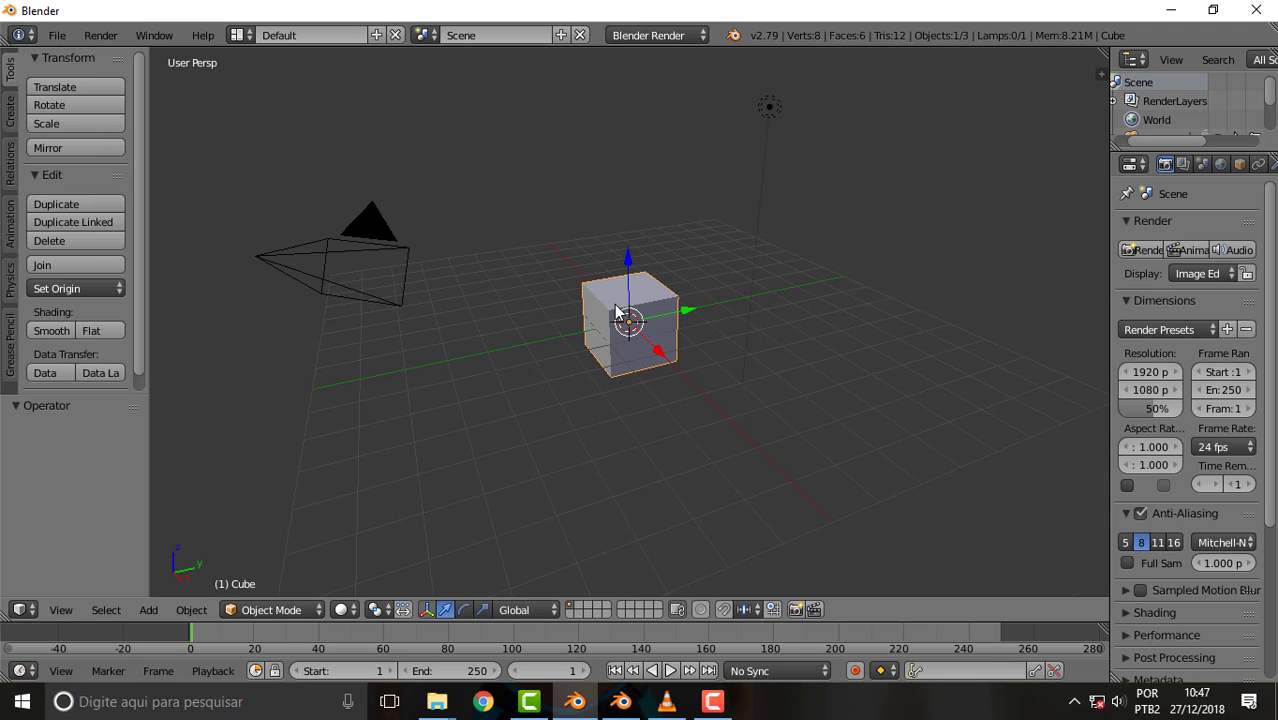
left_click(766, 108)
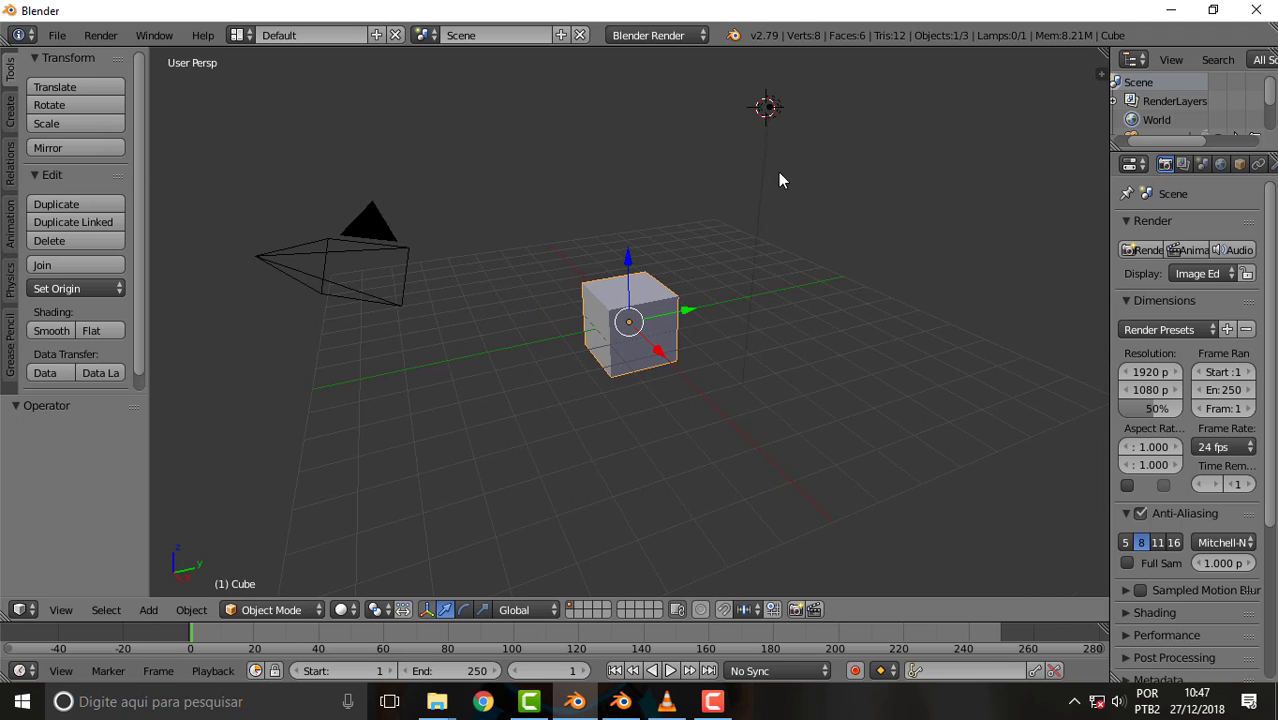
right_click(768, 108)
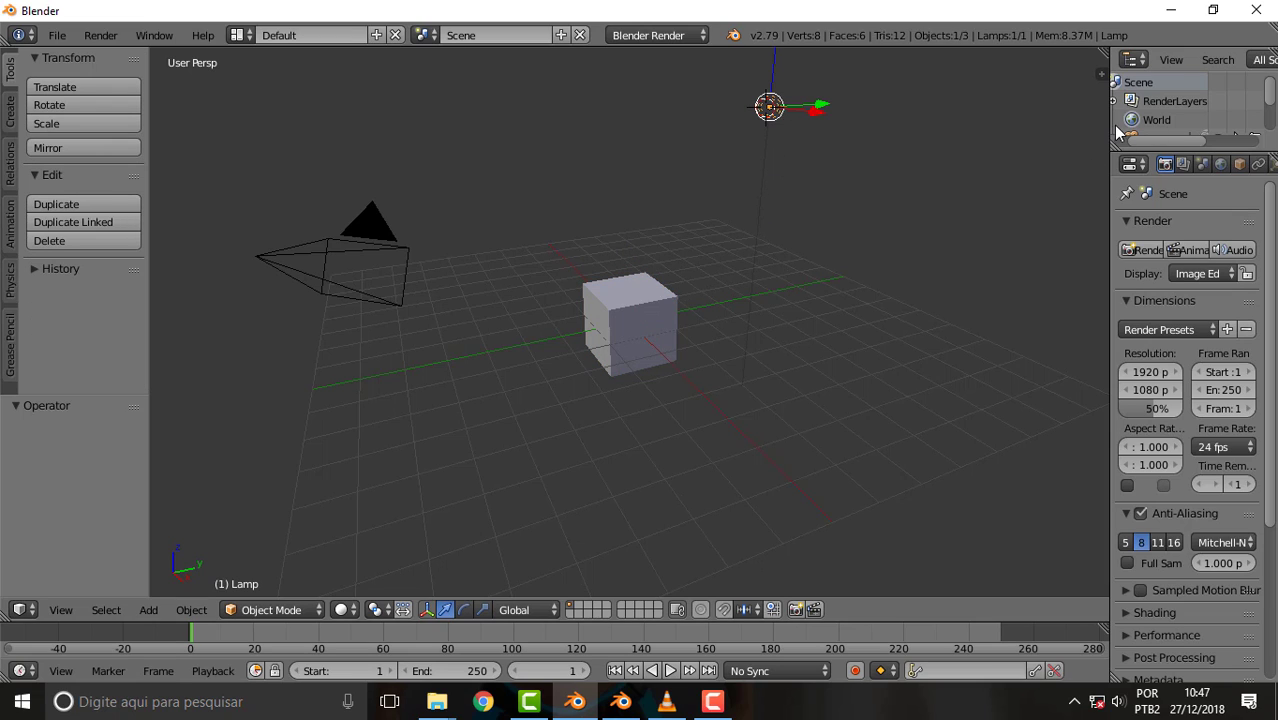
Widen the Properties area and enlarge the Outliner so Camera, Cube and Lamp are listed.
left_click_drag(1105, 119, 996, 119)
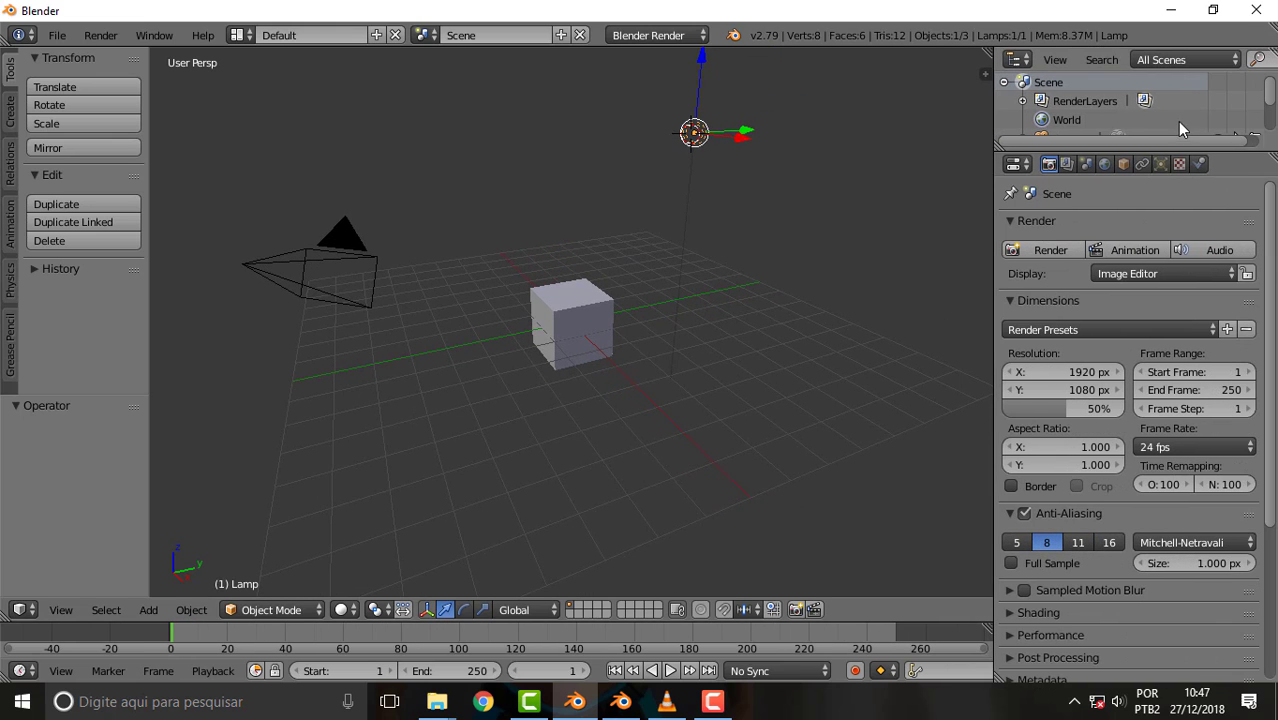
left_click_drag(1173, 148, 1173, 257)
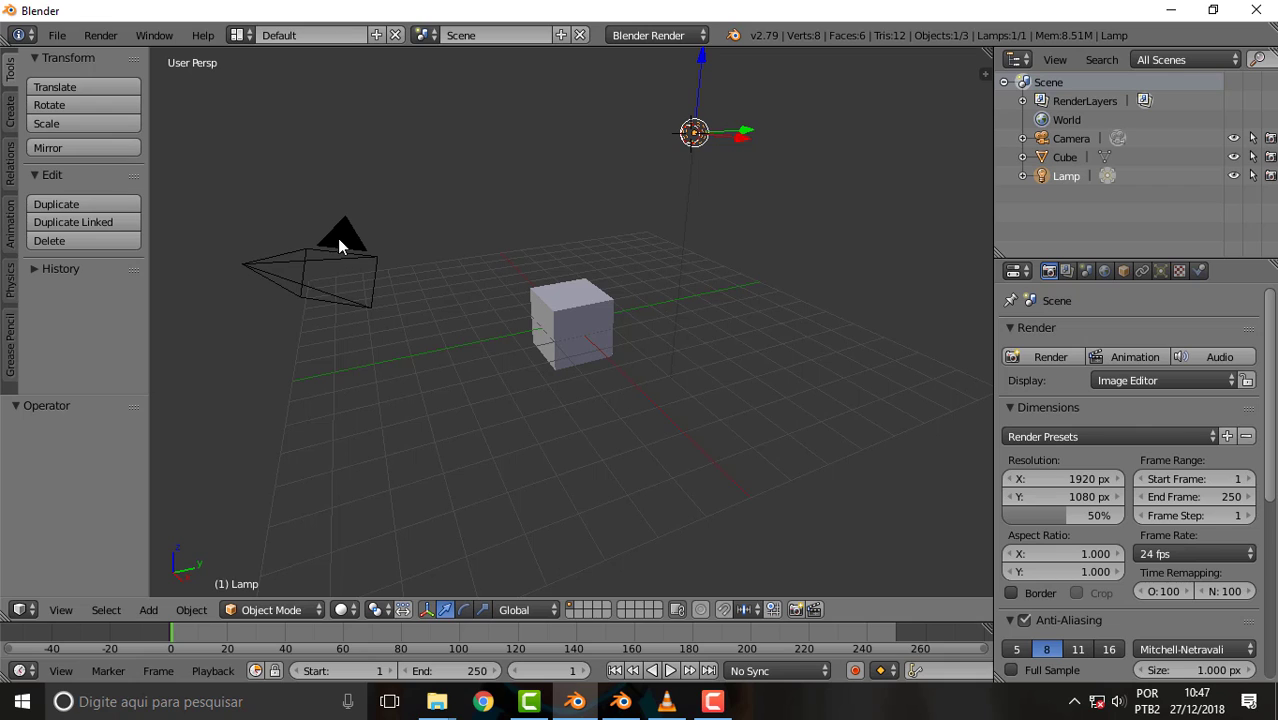
left_click(1065, 139)
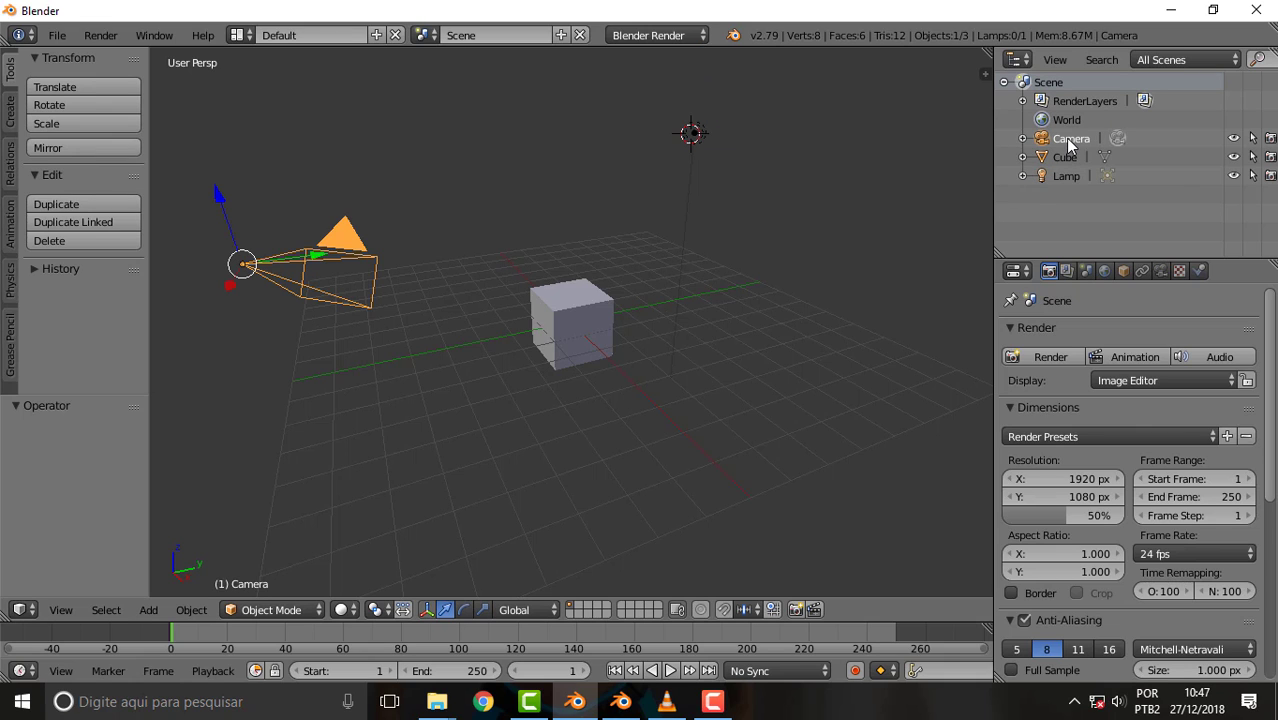
left_click(1065, 157)
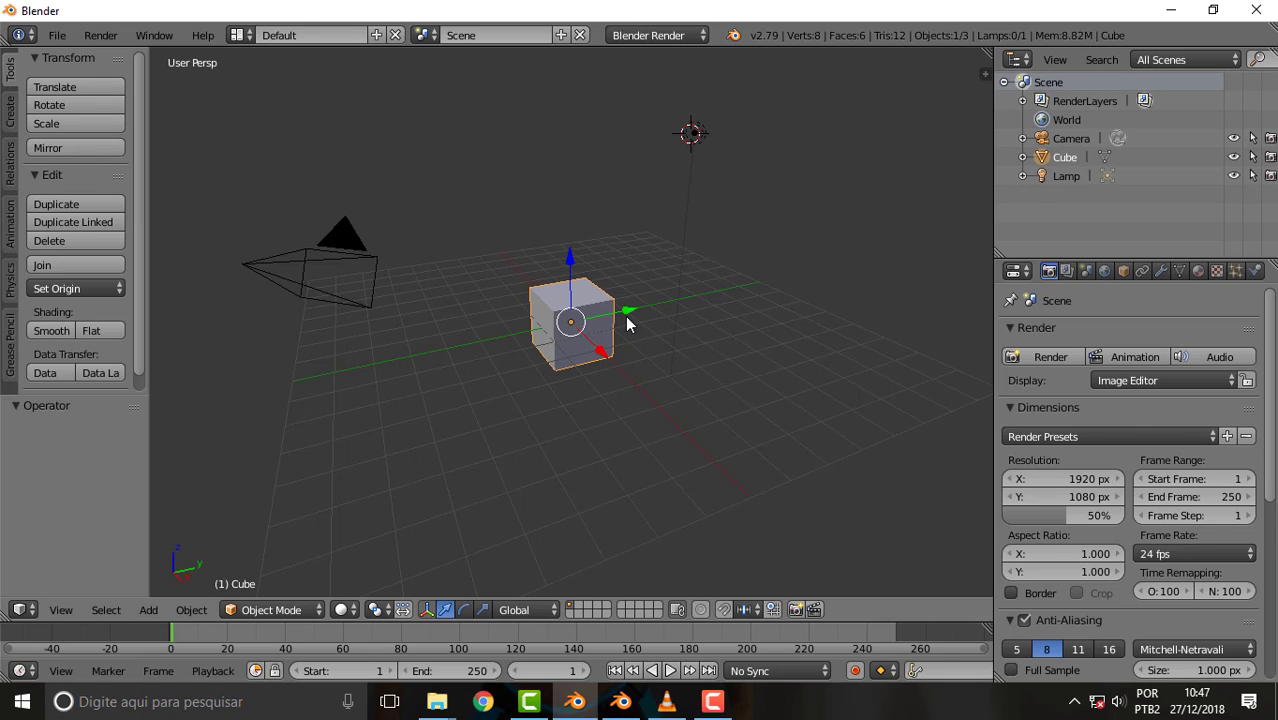
scroll(625, 316, "up", 1)
scroll(626, 308, "down", 1)
scroll(628, 297, "down", 1)
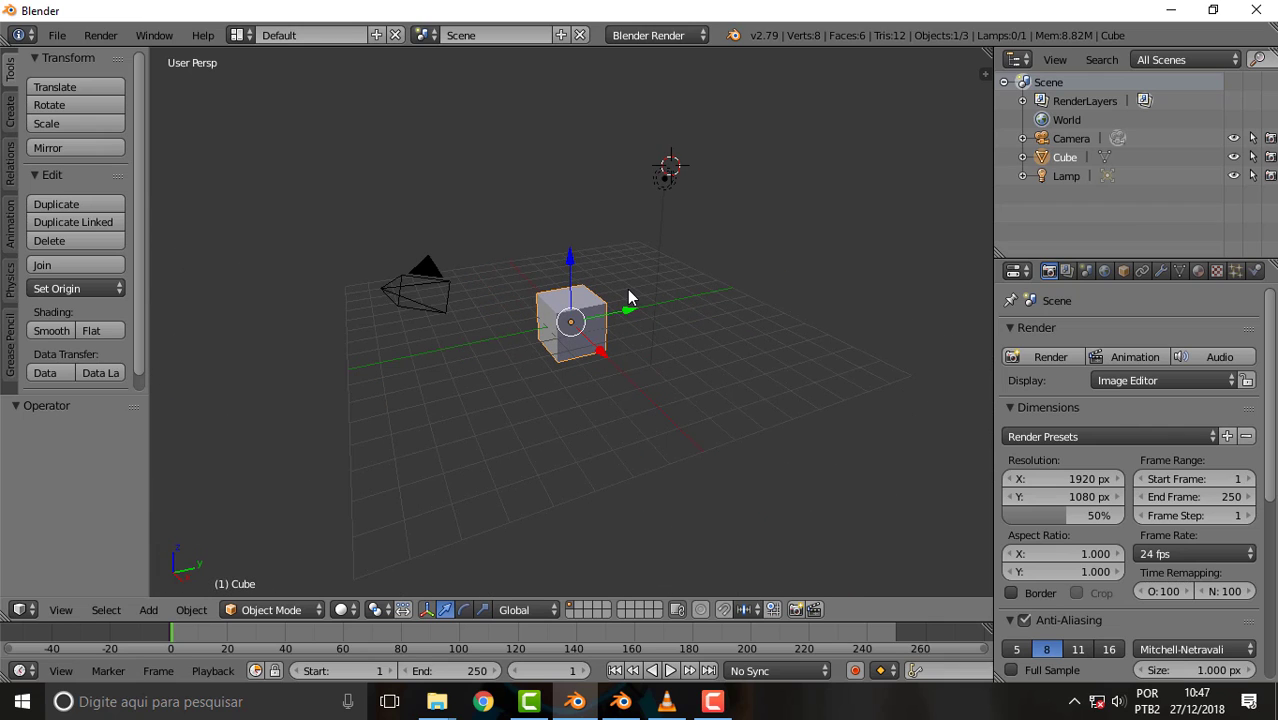
scroll(628, 297, "up", 1)
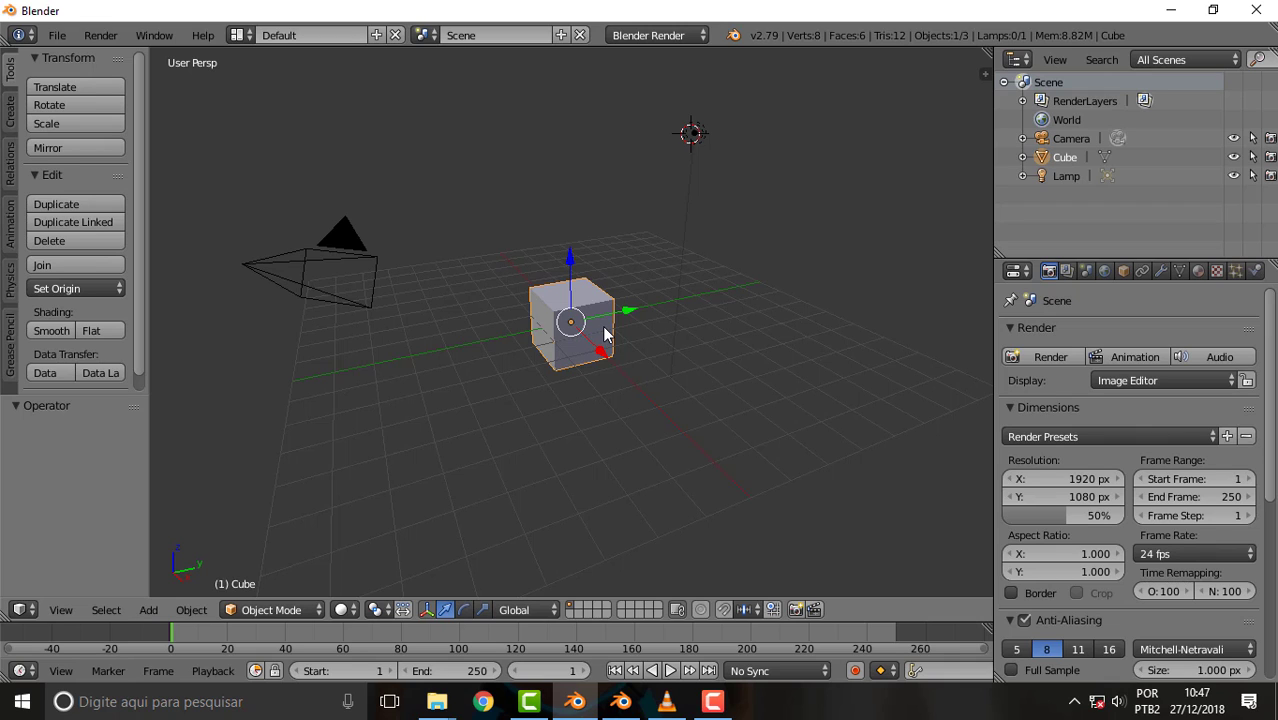
Add a plane mesh and clear its location to the world origin.
key("shift+a")
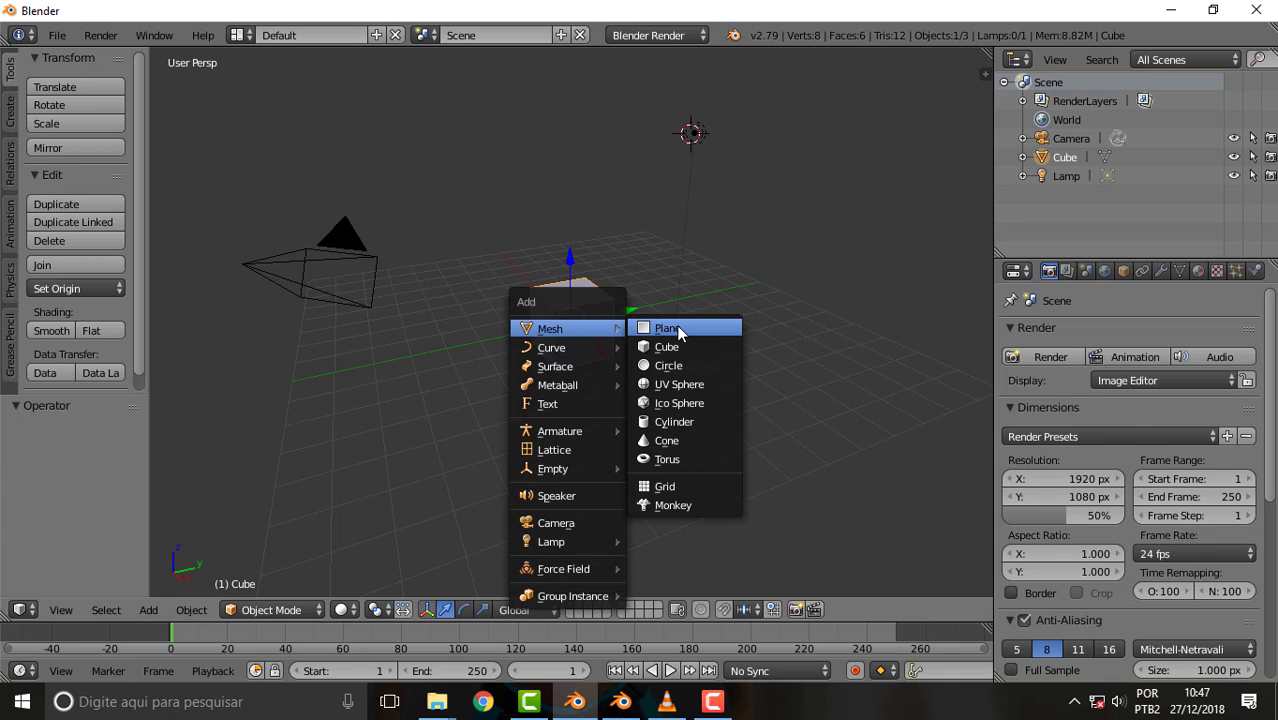
left_click(676, 324)
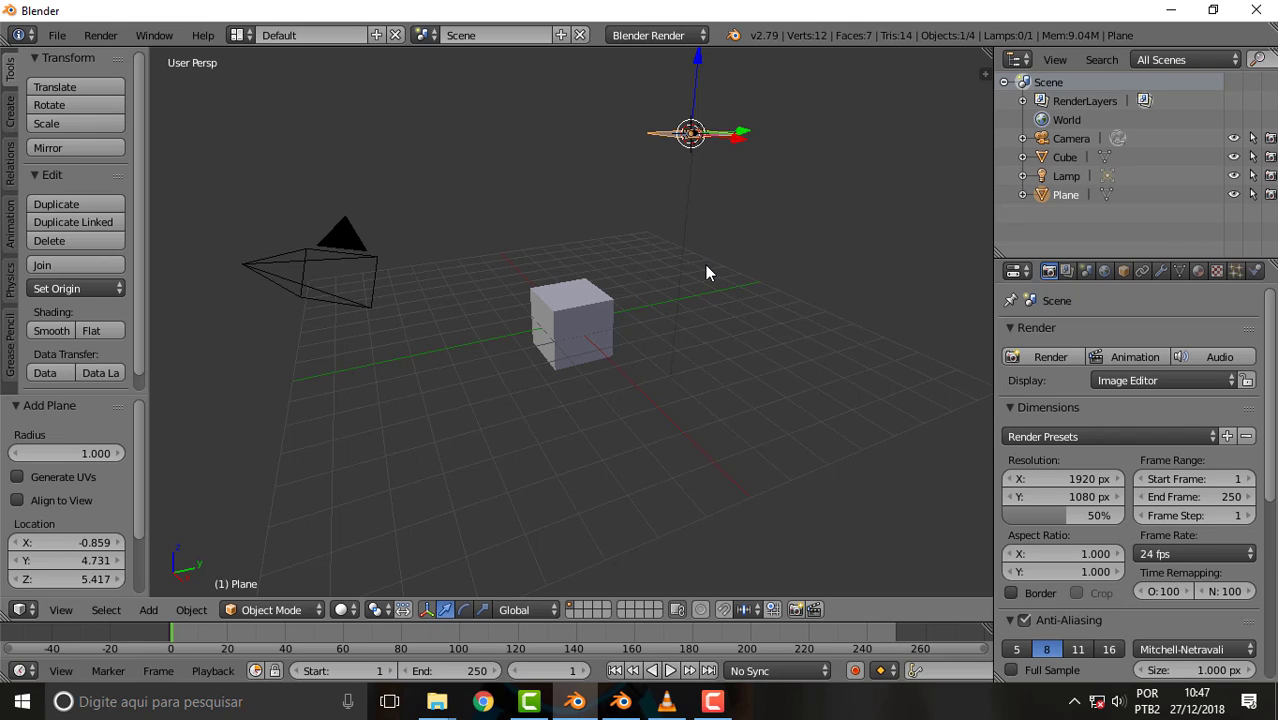
key("alt+g")
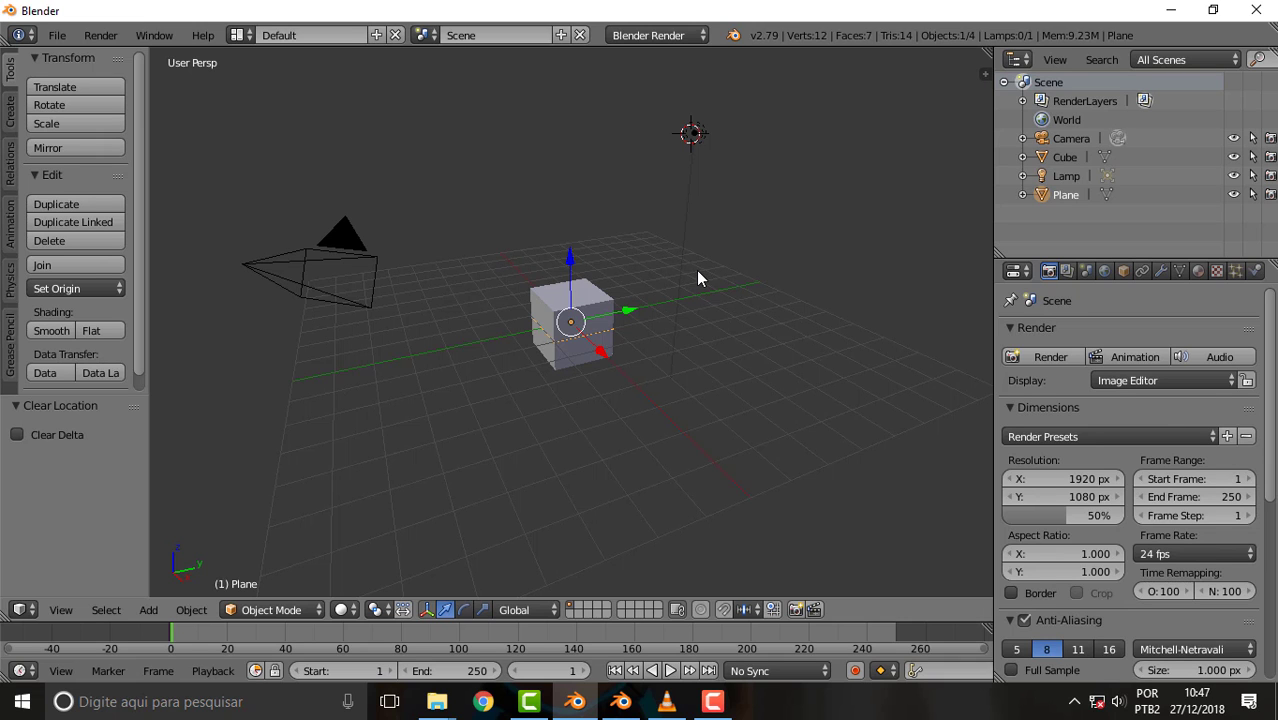
Scale the plane by 6.404 and lower it along Z to -1.717 beneath the cube.
key("s")
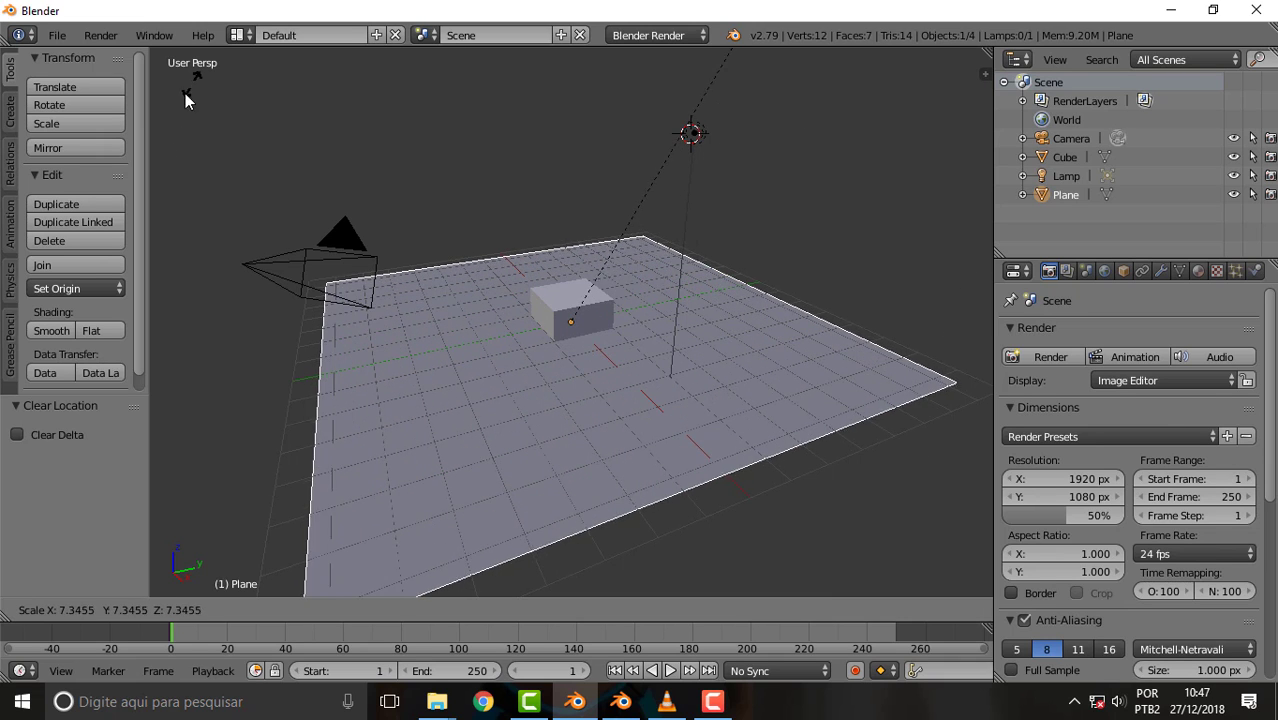
left_click(940, 230)
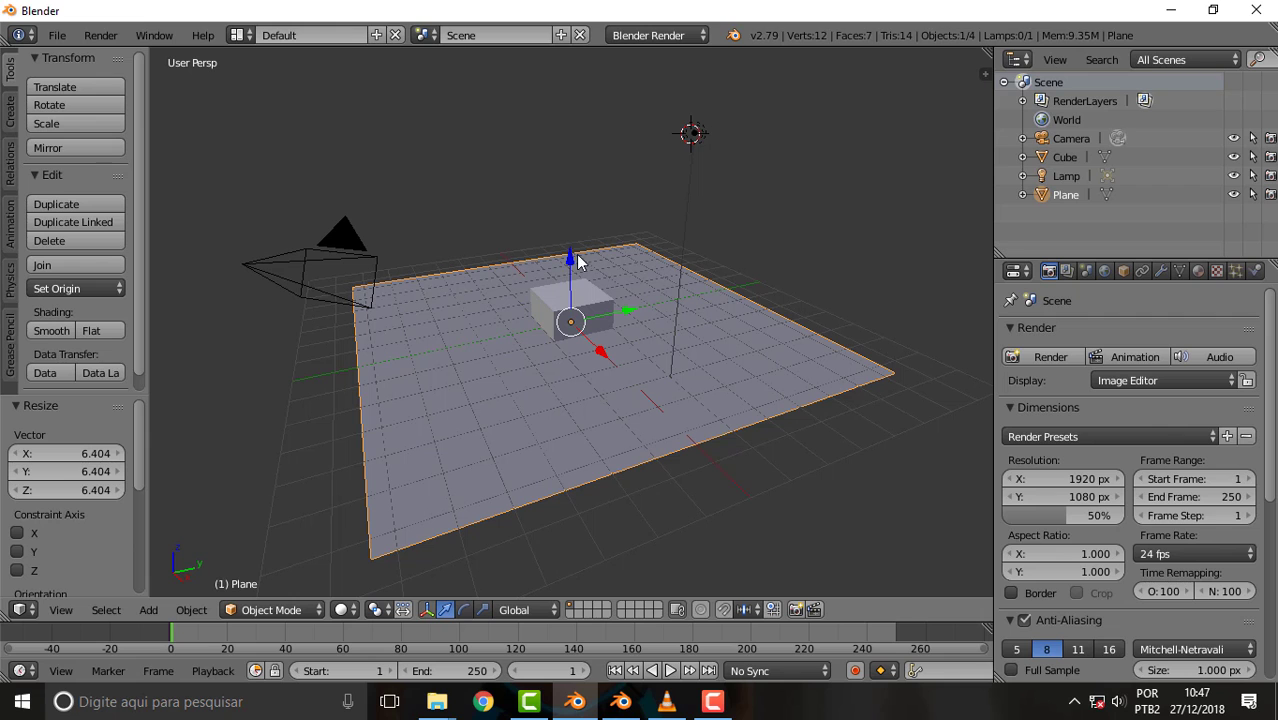
key("g")
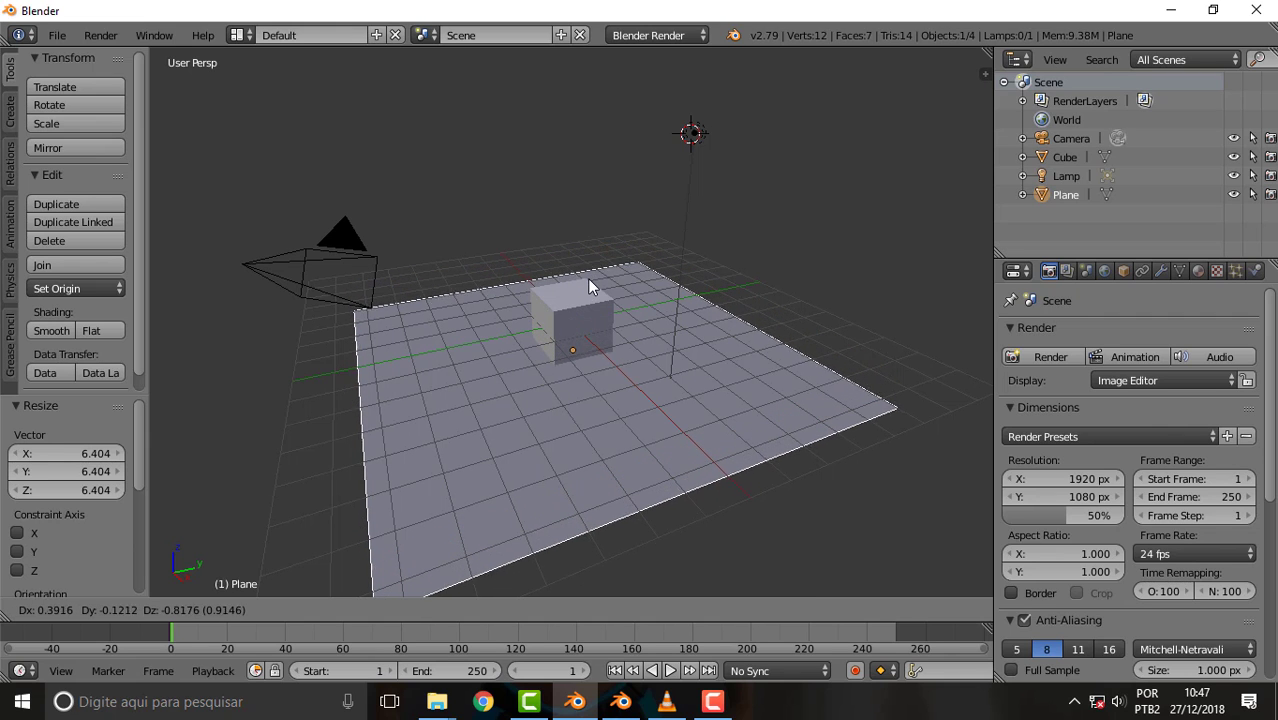
key("z")
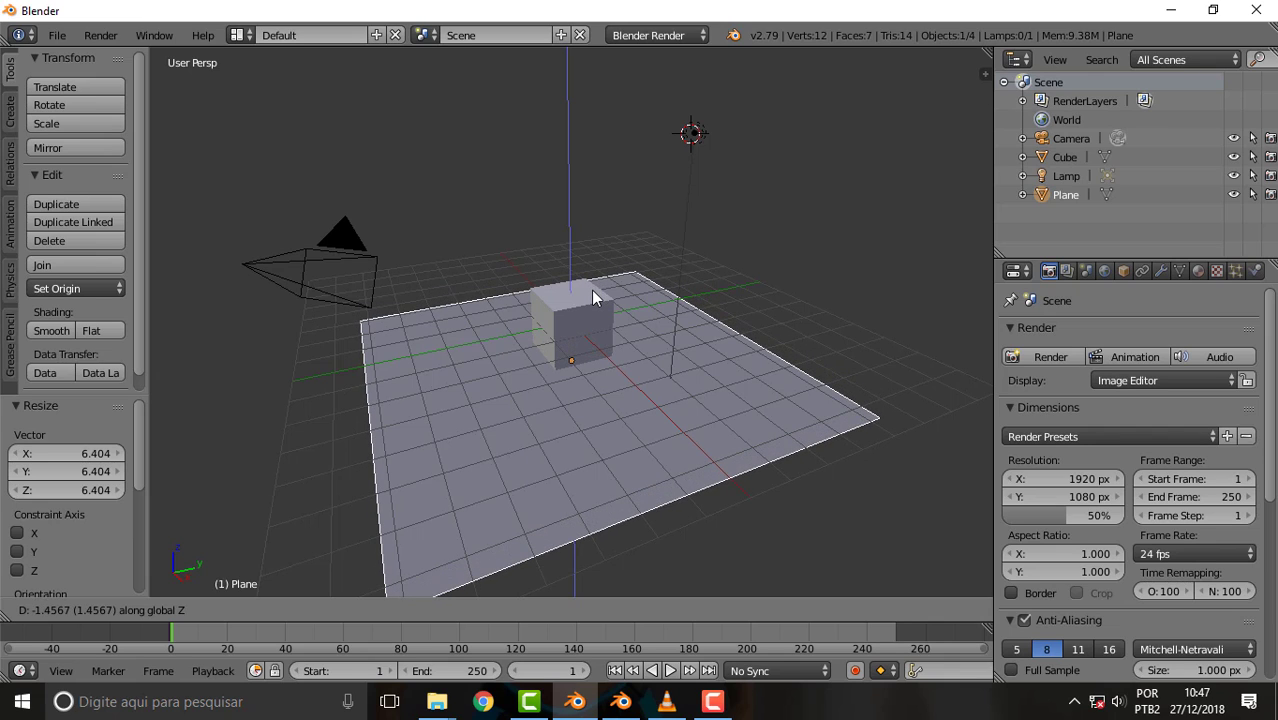
left_click(591, 296)
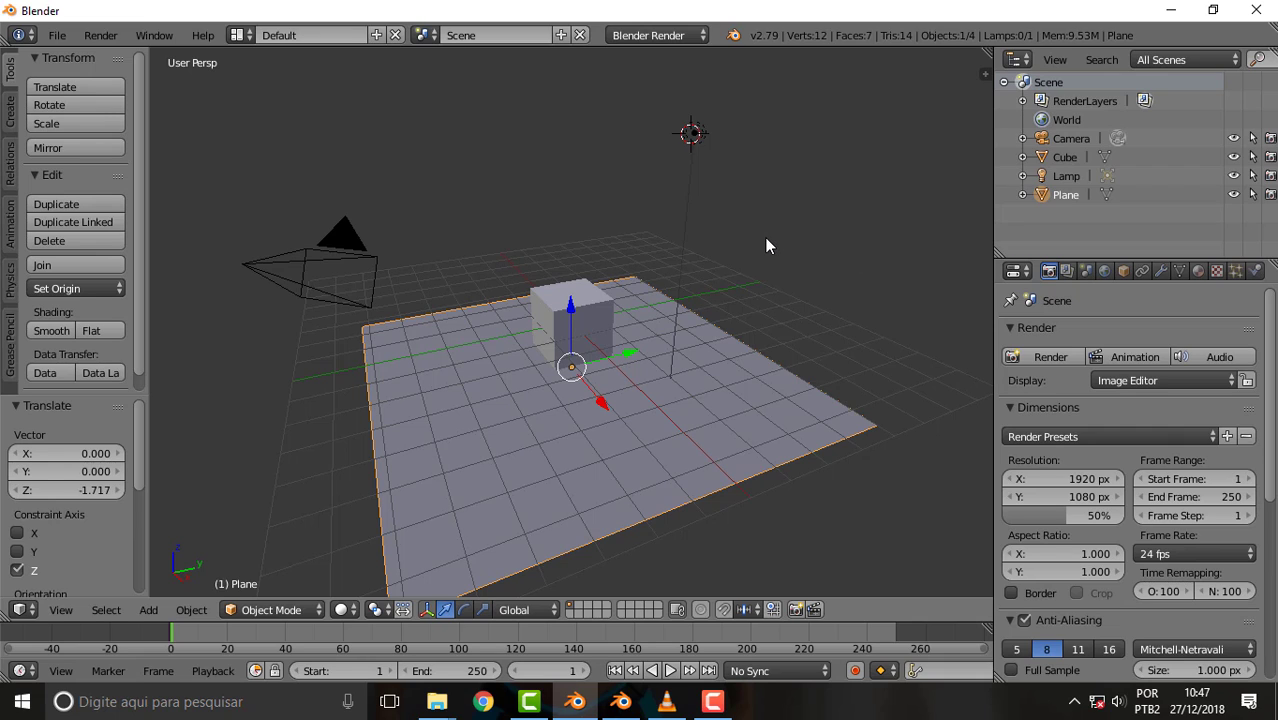
Use Cycles Render with a render border around cube and ground, previewed in Rendered shading.
left_click(662, 35)
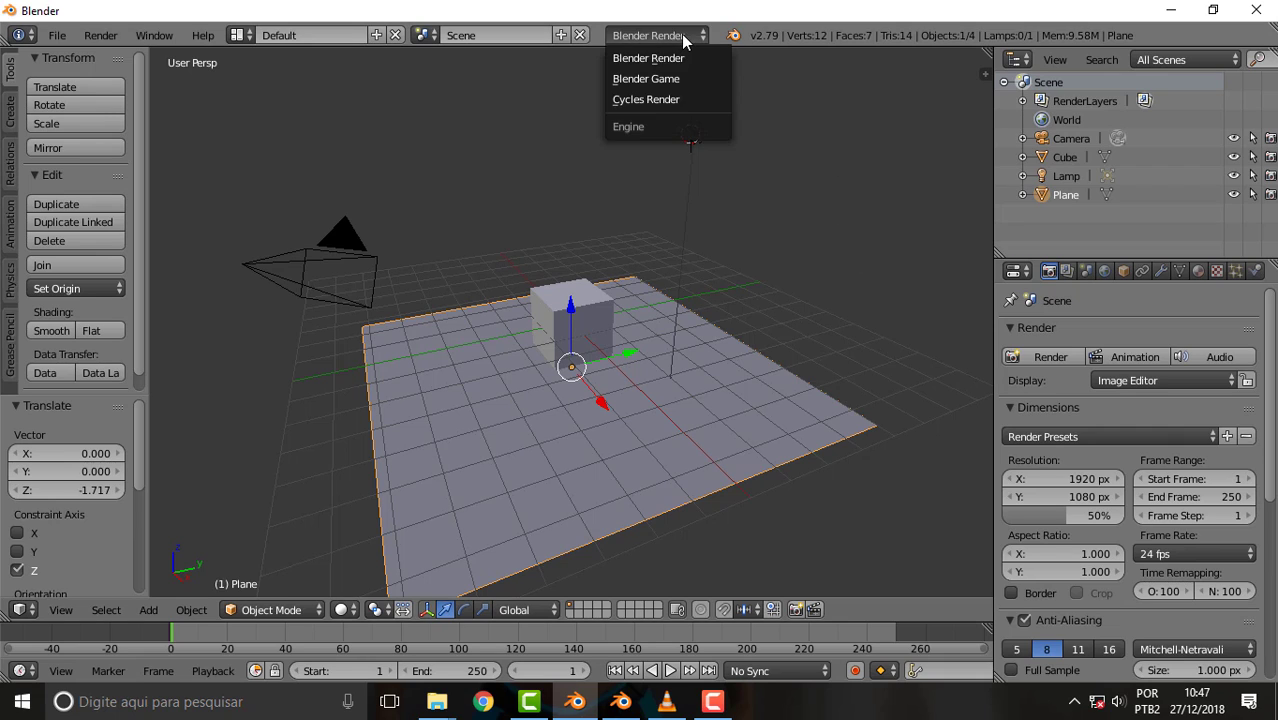
left_click(661, 100)
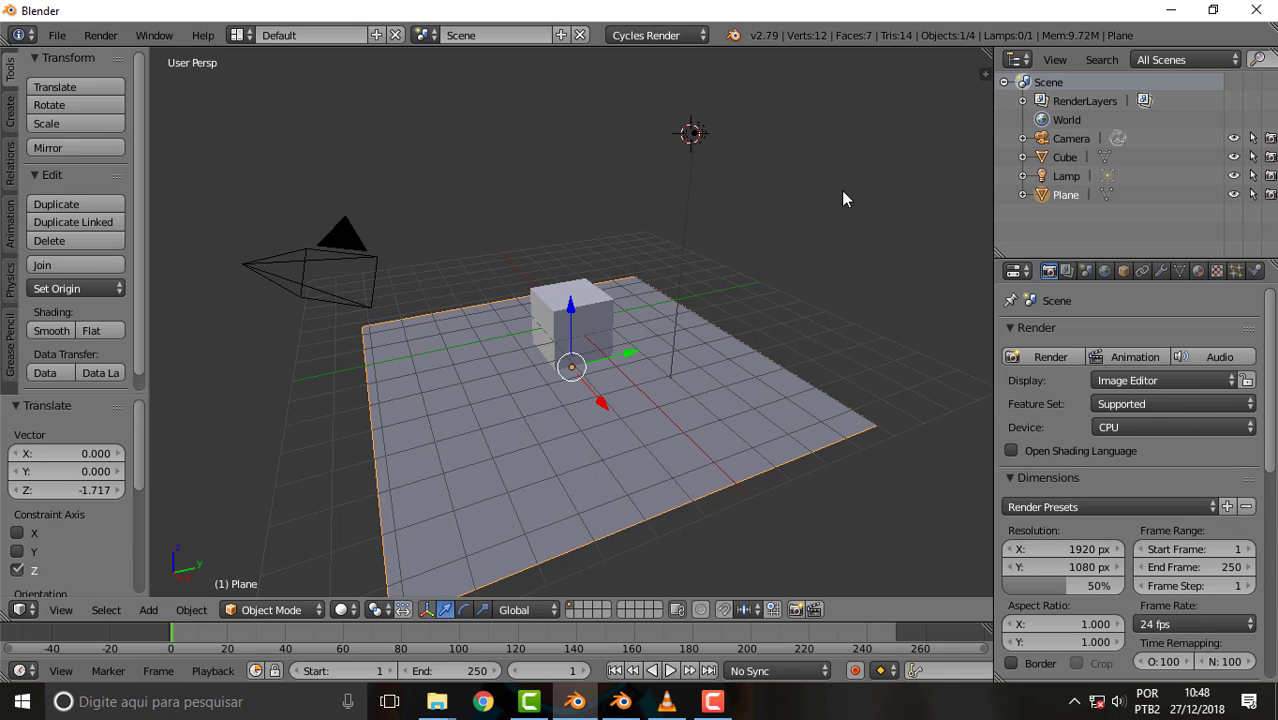
key("ctrl+b")
mouse_move(420, 188)
left_mouse_down()
mouse_move(478, 265)
mouse_move(750, 470)
left_mouse_up()
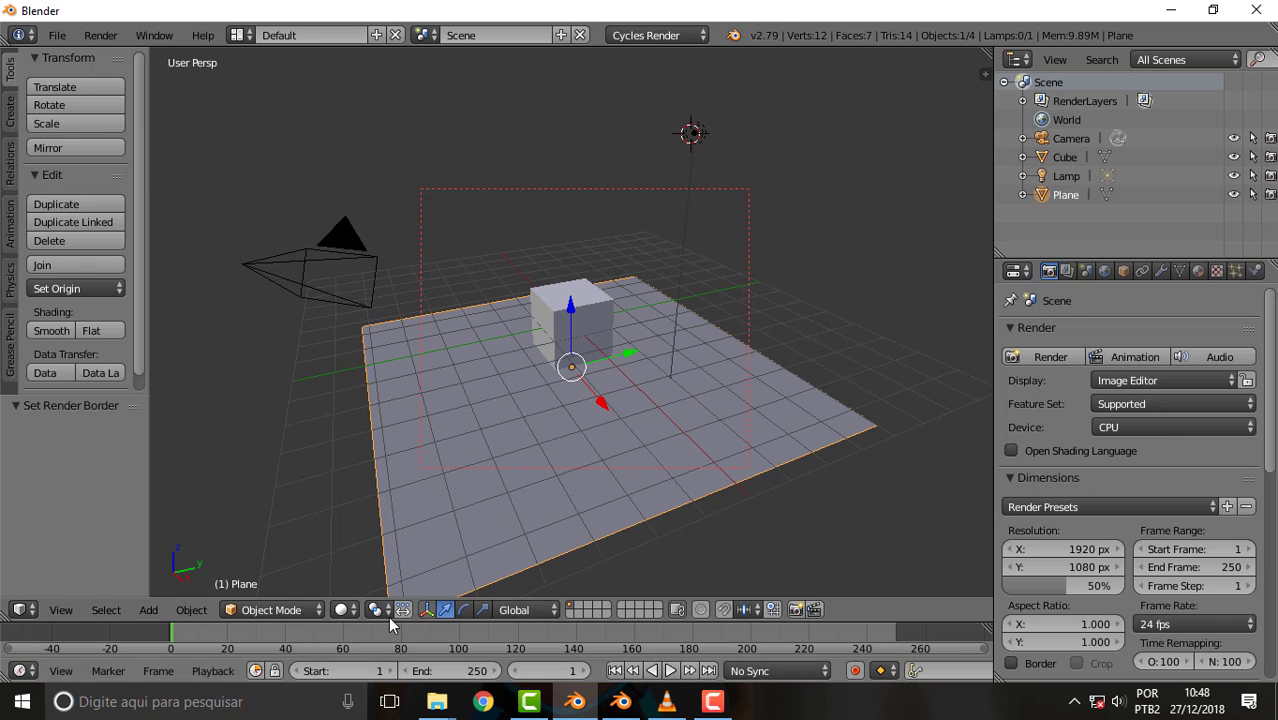
left_click(342, 610)
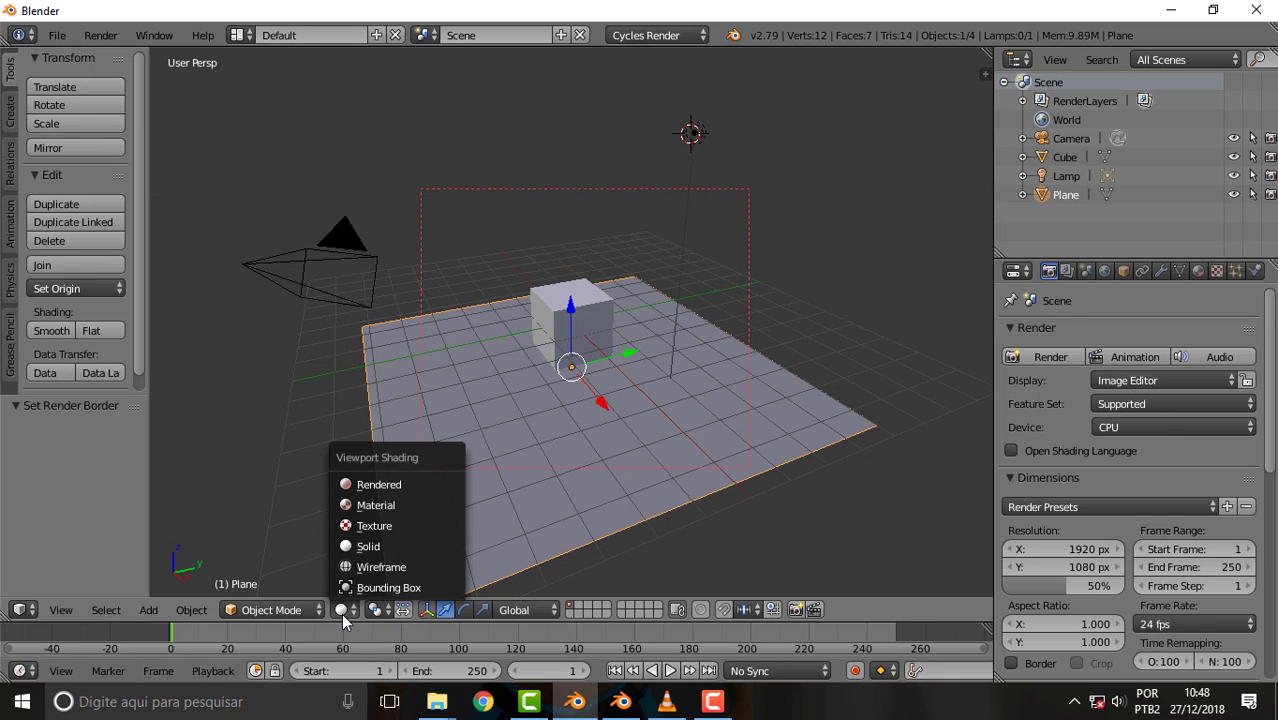
left_click(379, 485)
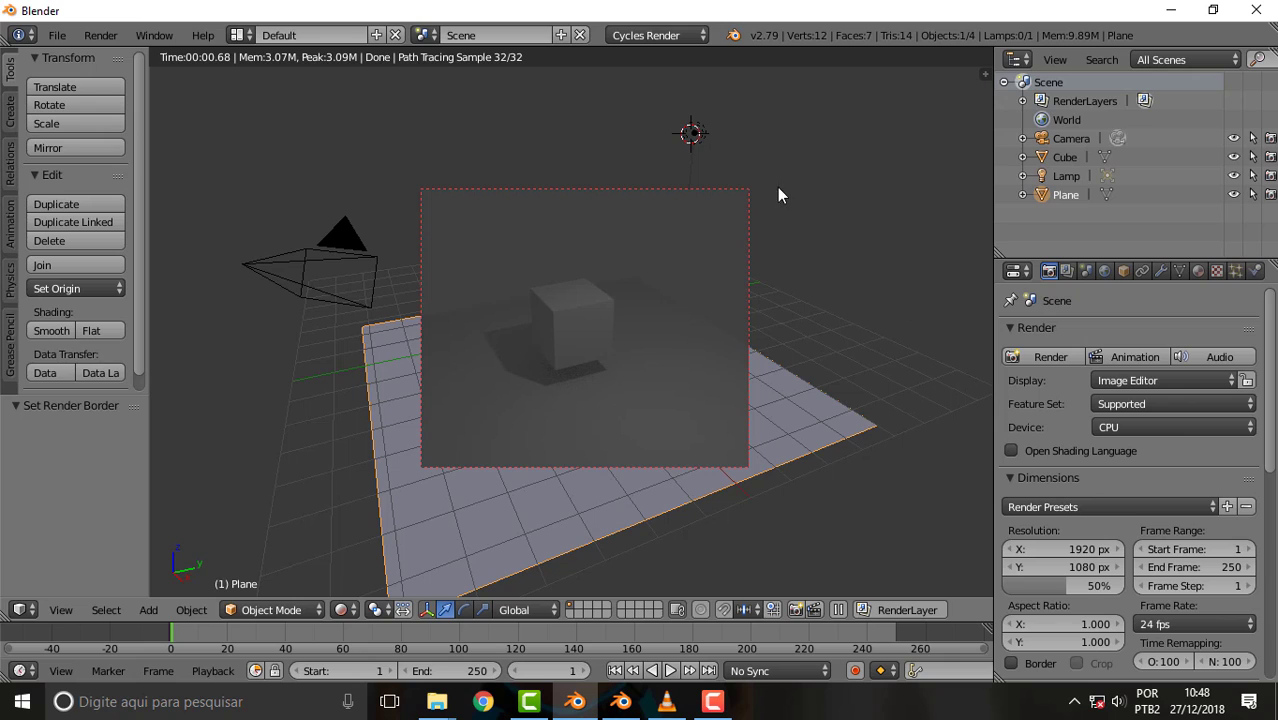
Move the lamp slightly along X, then -0.321 along Y.
right_click(697, 137)
key("g")
key("x")
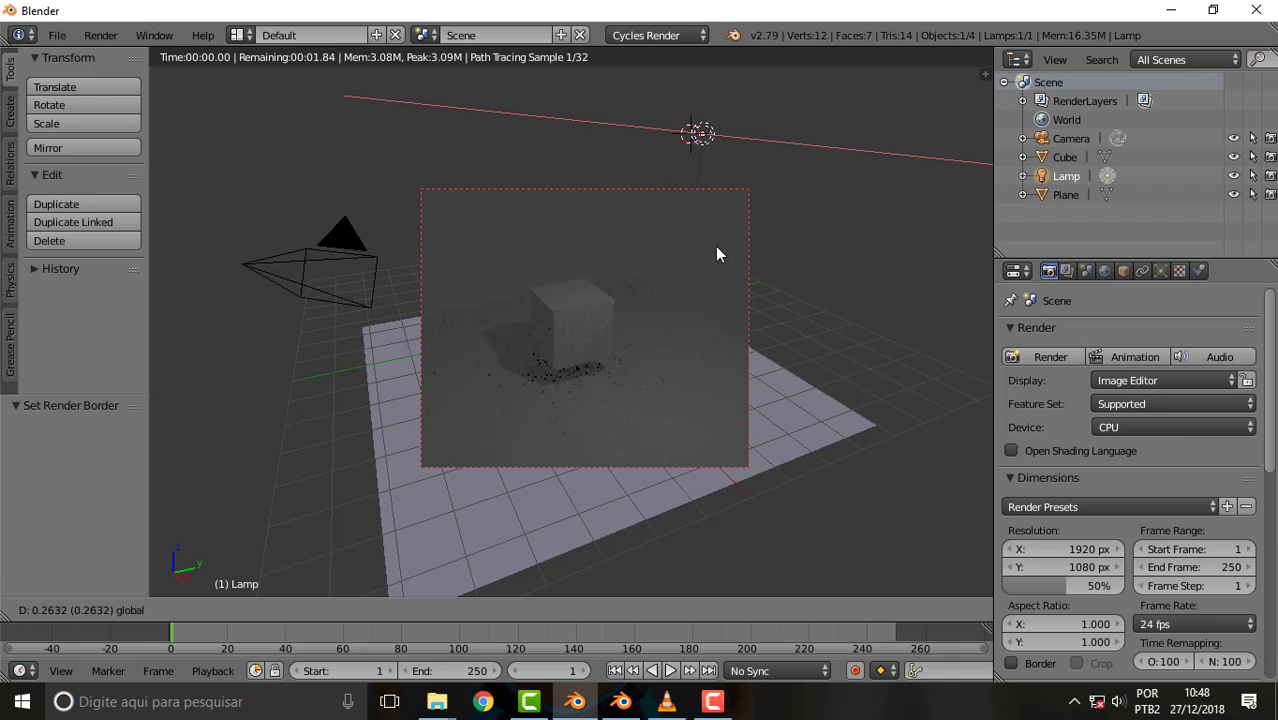
left_click(692, 268)
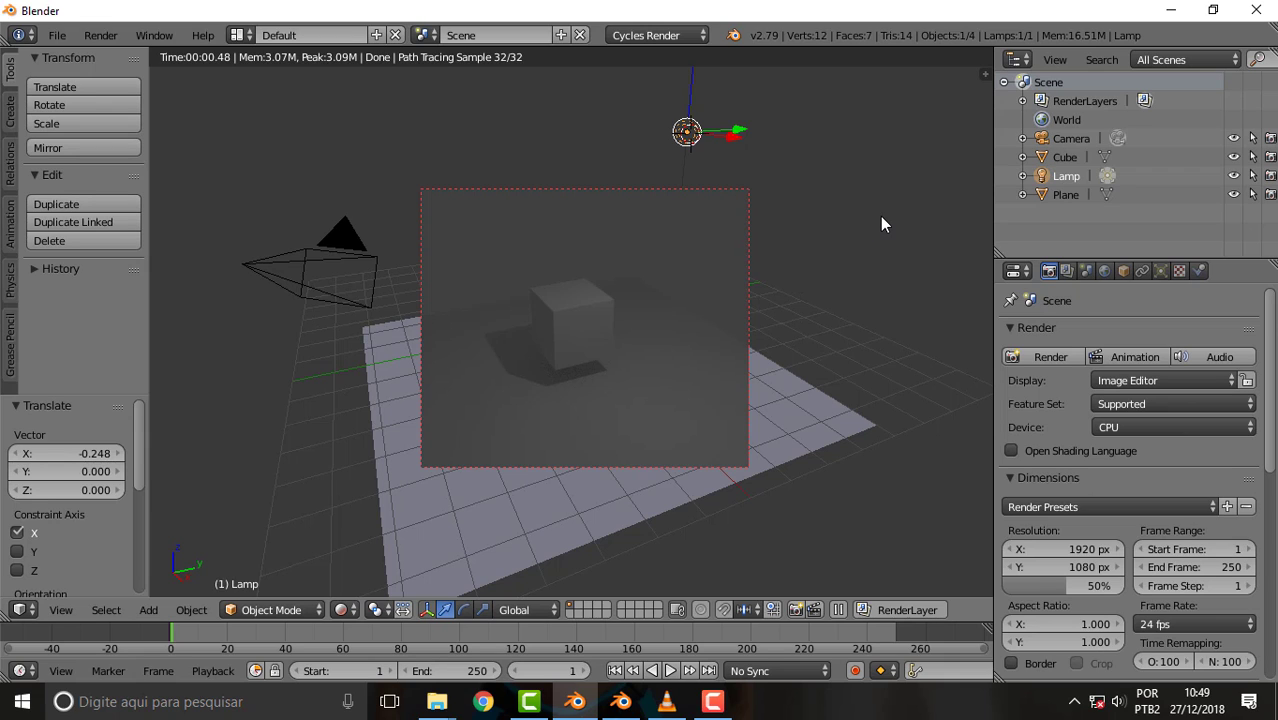
key("g")
key("y")
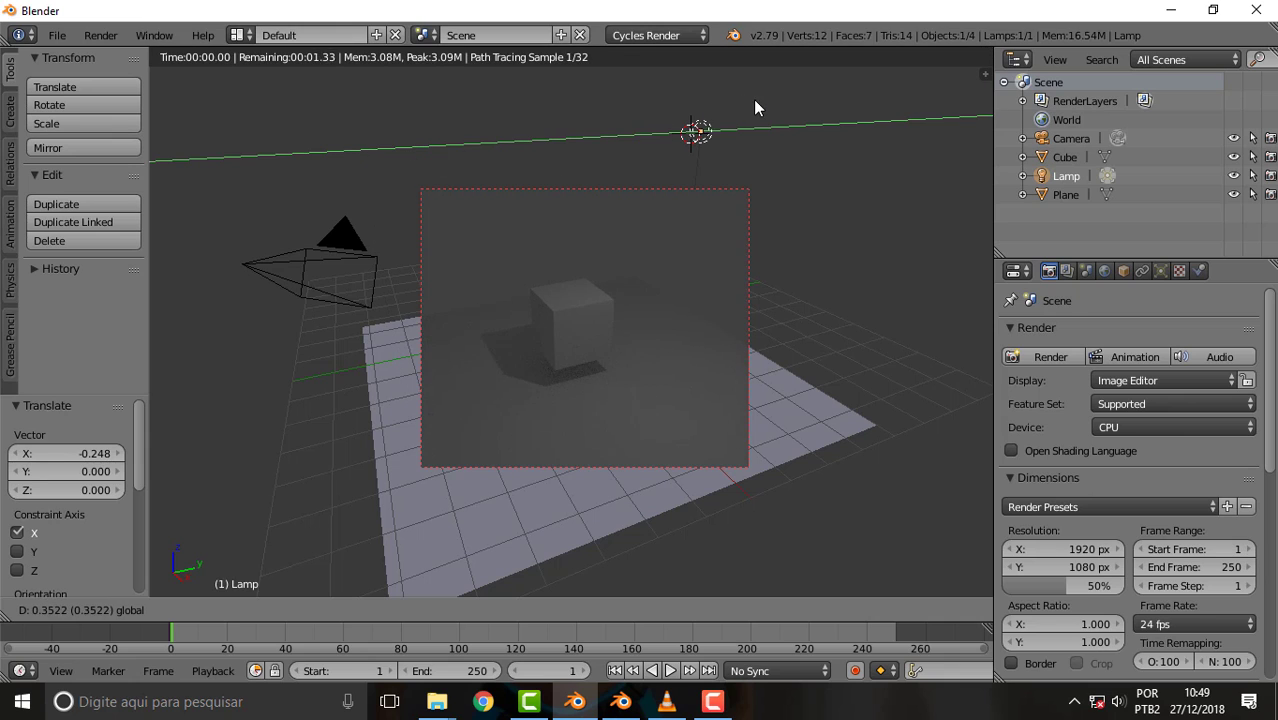
left_click(724, 104)
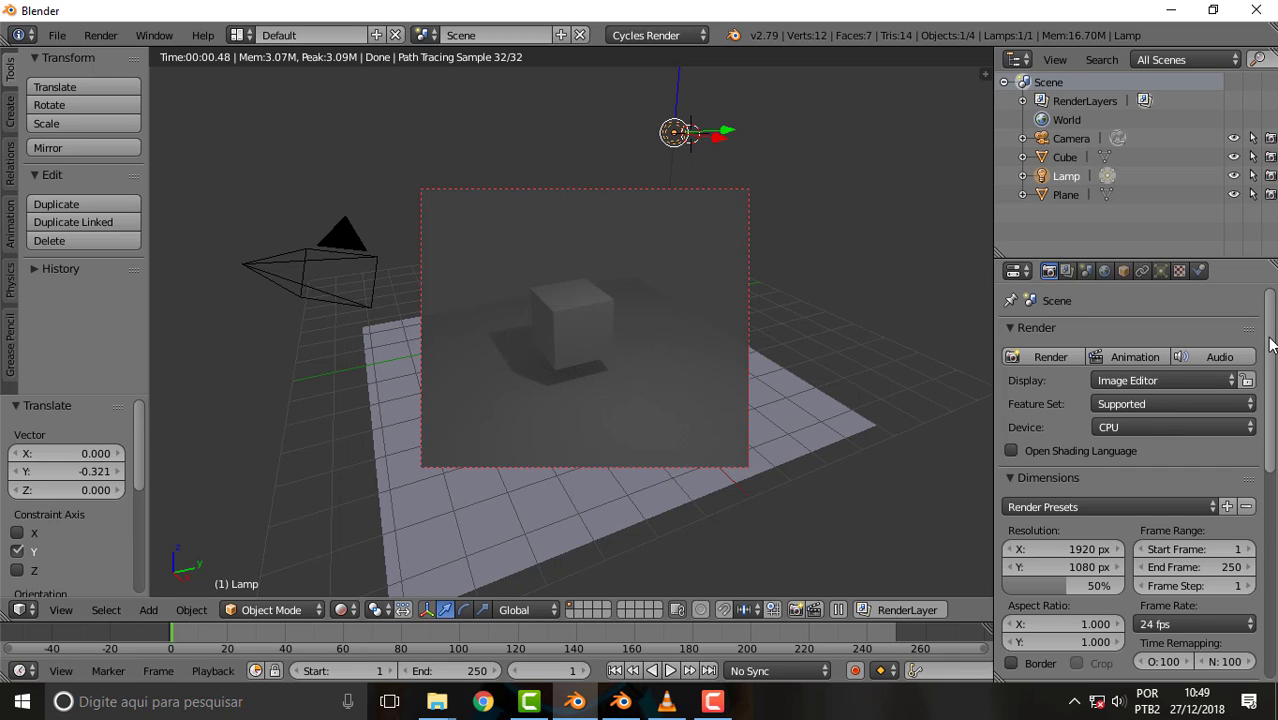
left_click_drag(1271, 348, 1262, 405)
scroll(1260, 405, "down", 5)
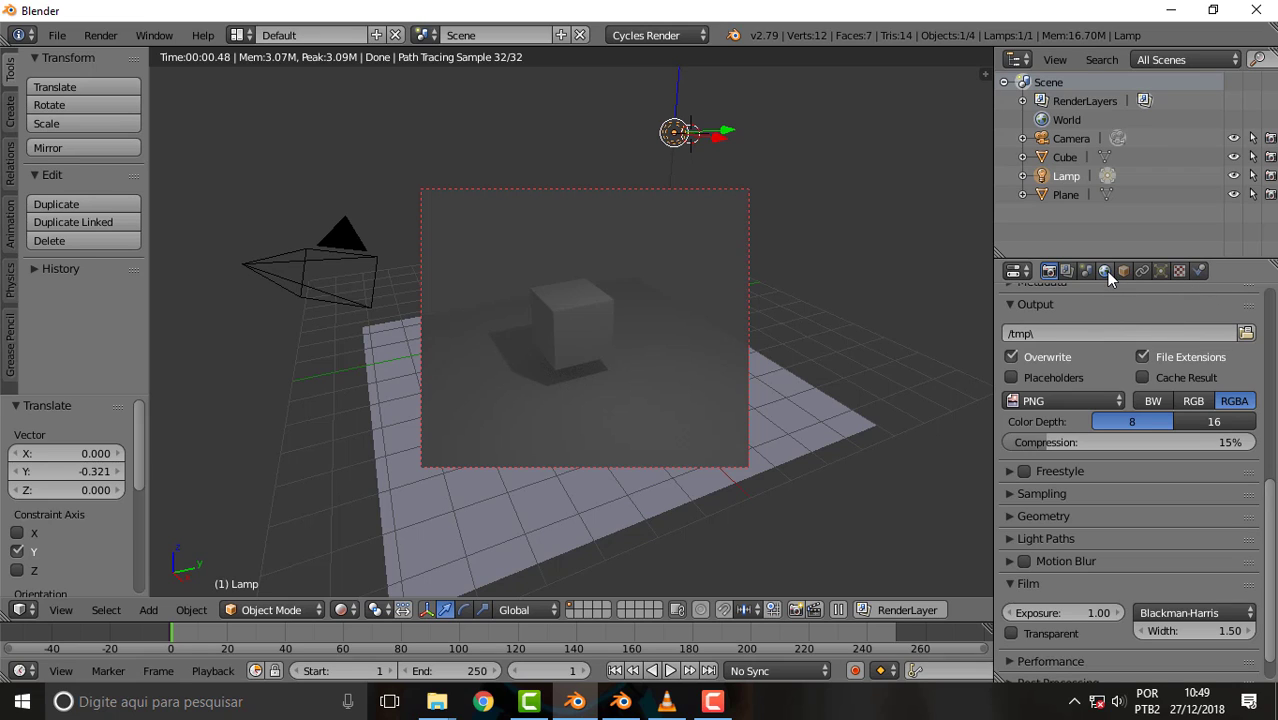
right_click(573, 317)
left_click(570, 311)
left_click(593, 303)
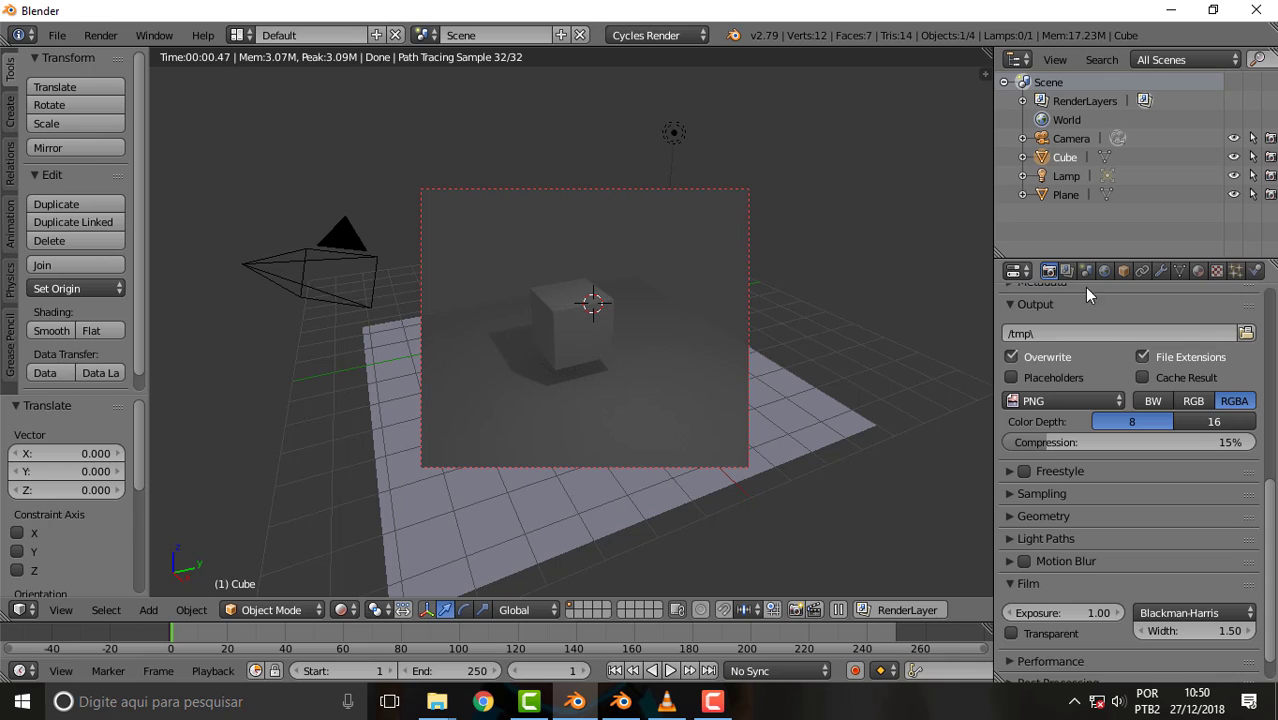
Enable Use Nodes on the cube's material, giving a white Diffuse BSDF surface.
left_click(1198, 272)
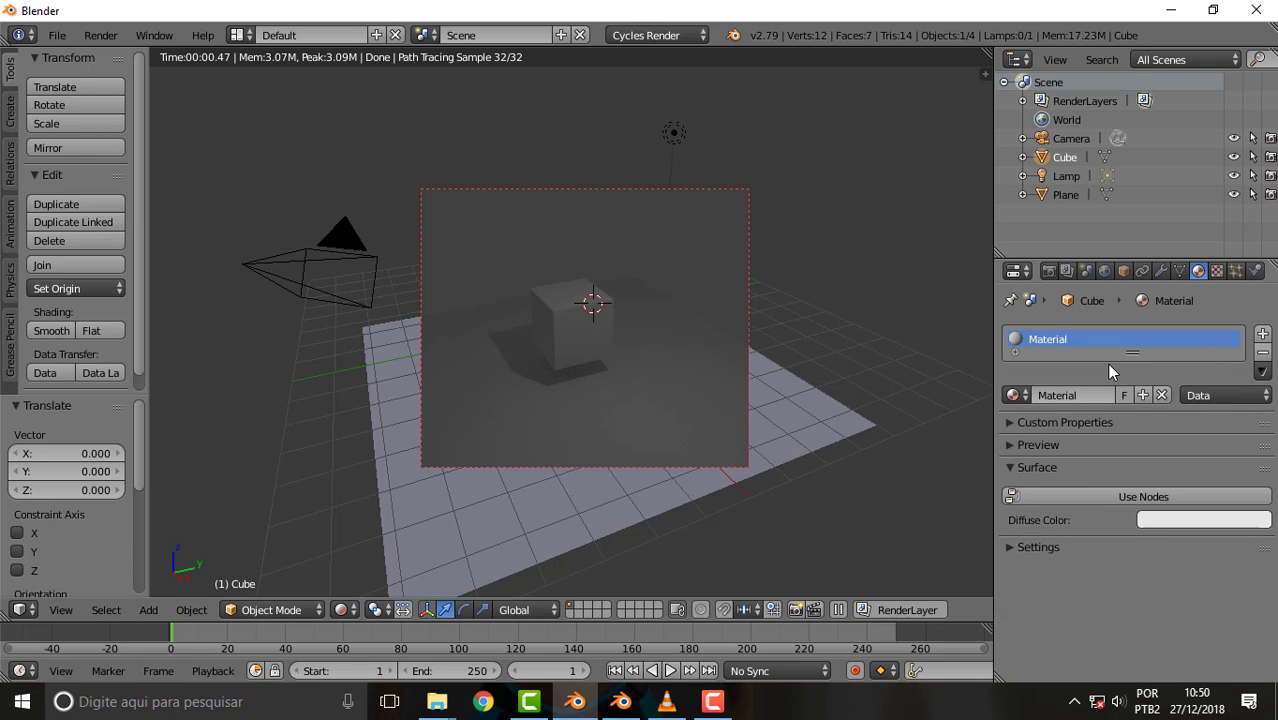
left_click(1177, 497)
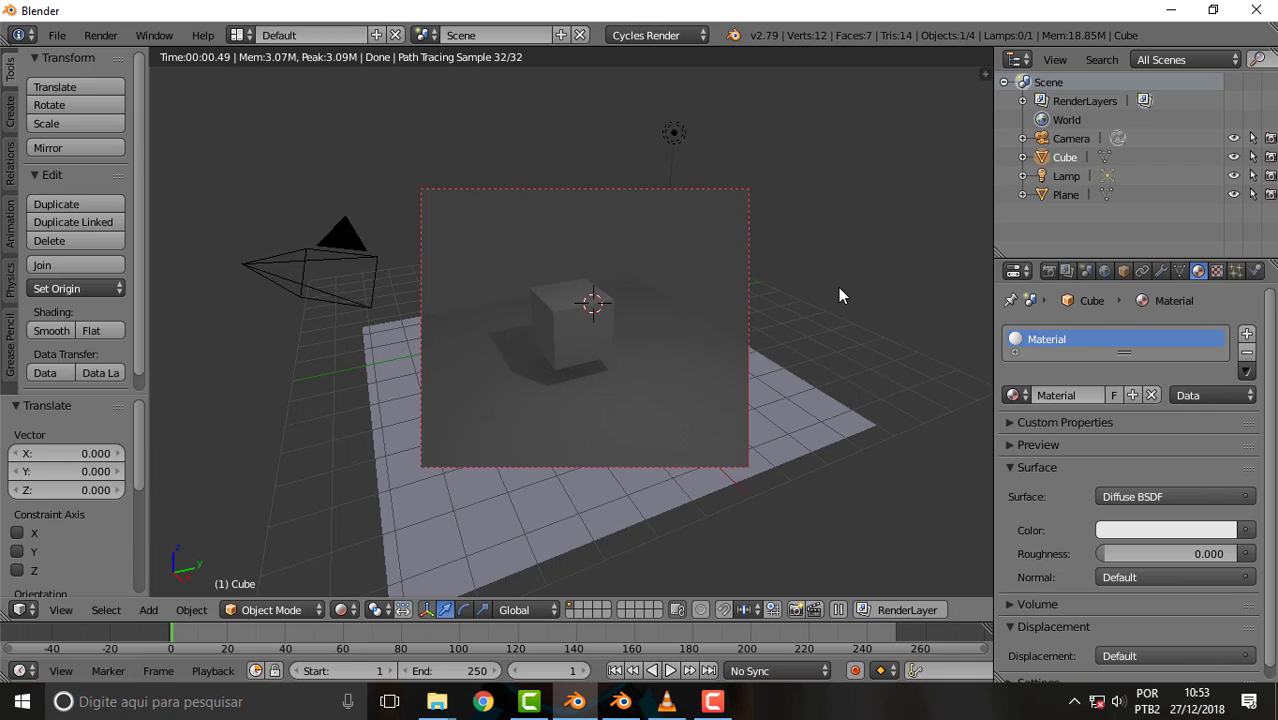
Set the cube's surface shader to white Emission at strength 1.000 and inspect the glow.
left_click(1230, 496)
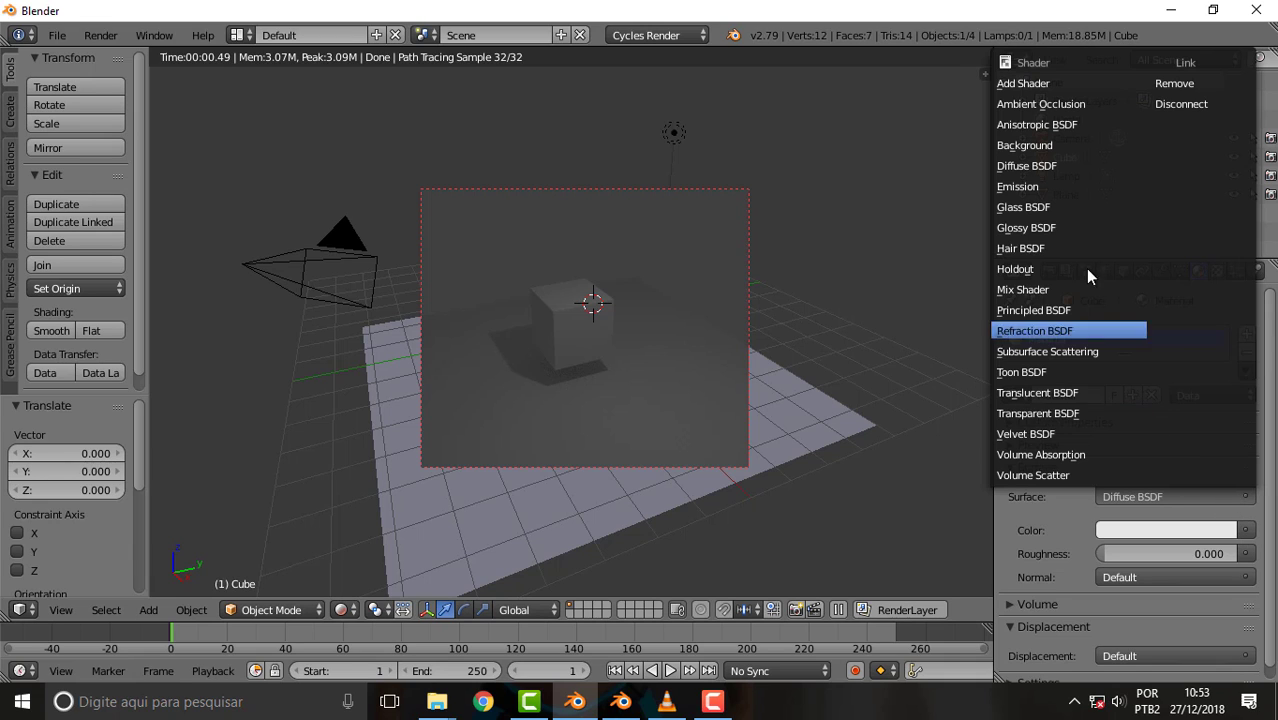
left_click(1054, 186)
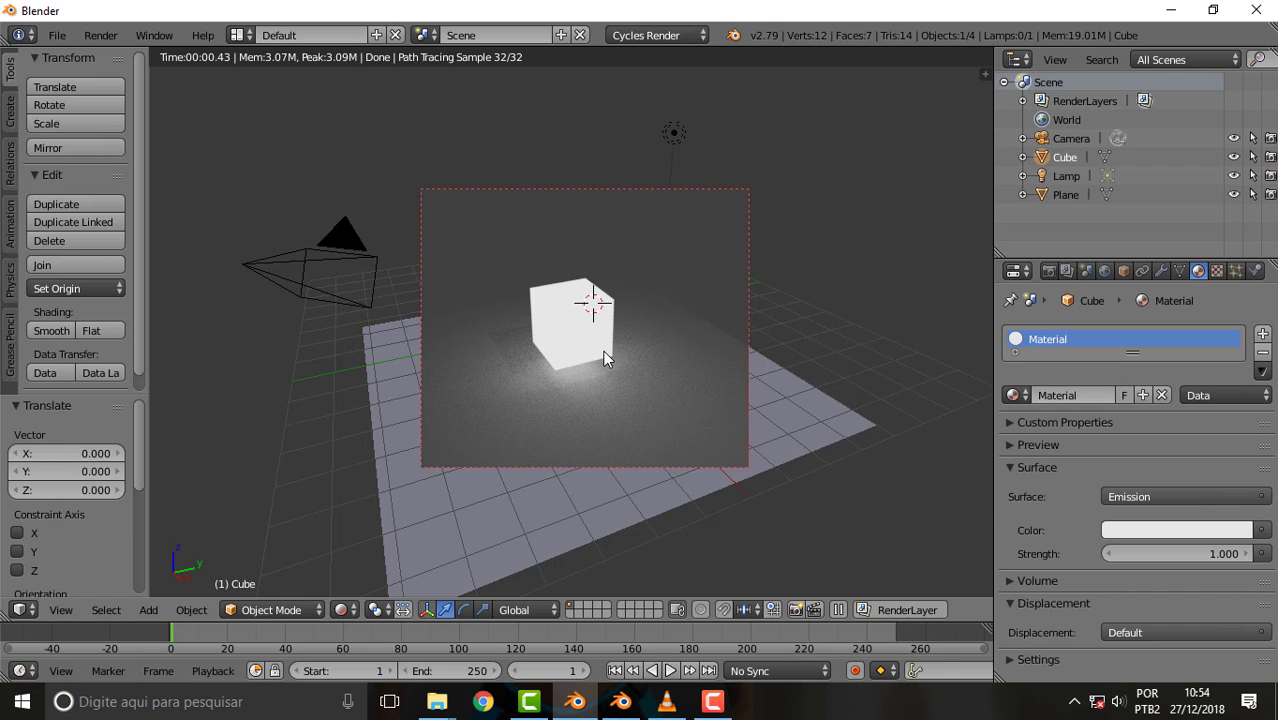
scroll(603, 358, "up", 2)
mouse_move(665, 330)
middle_mouse_down()
mouse_move(622, 380)
mouse_move(705, 313)
middle_mouse_up()
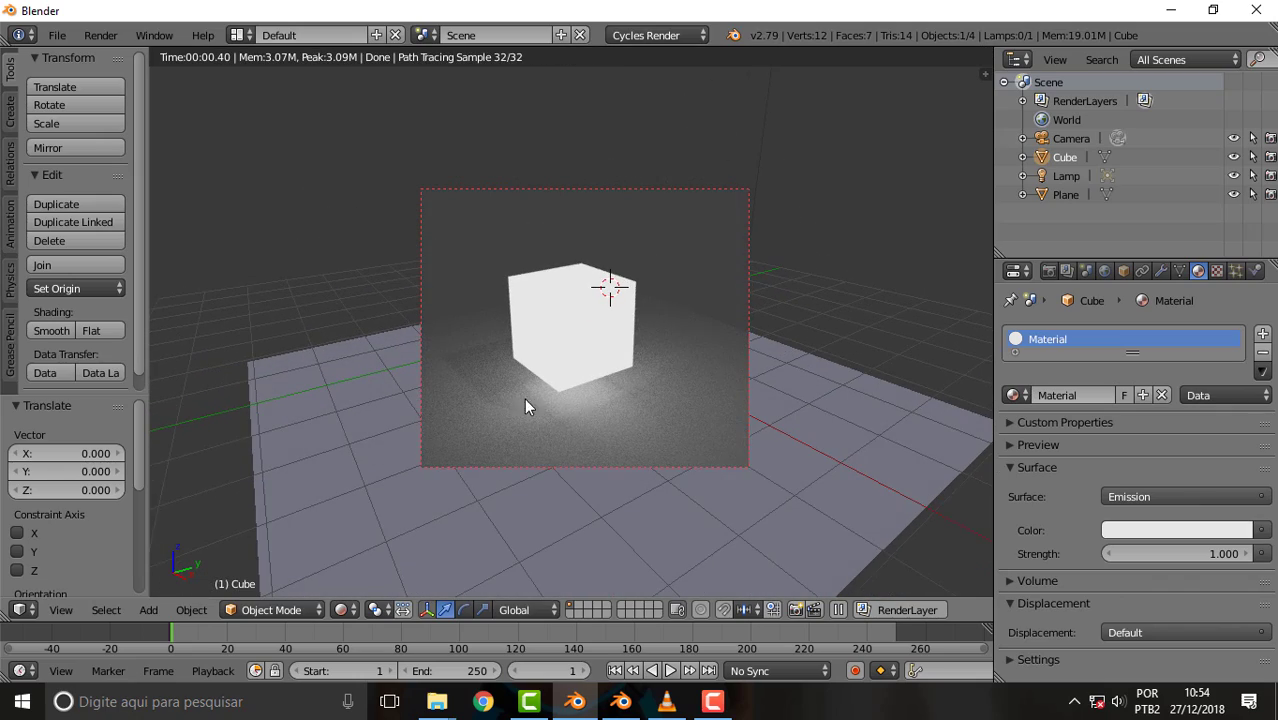
scroll(509, 378, "up", 2)
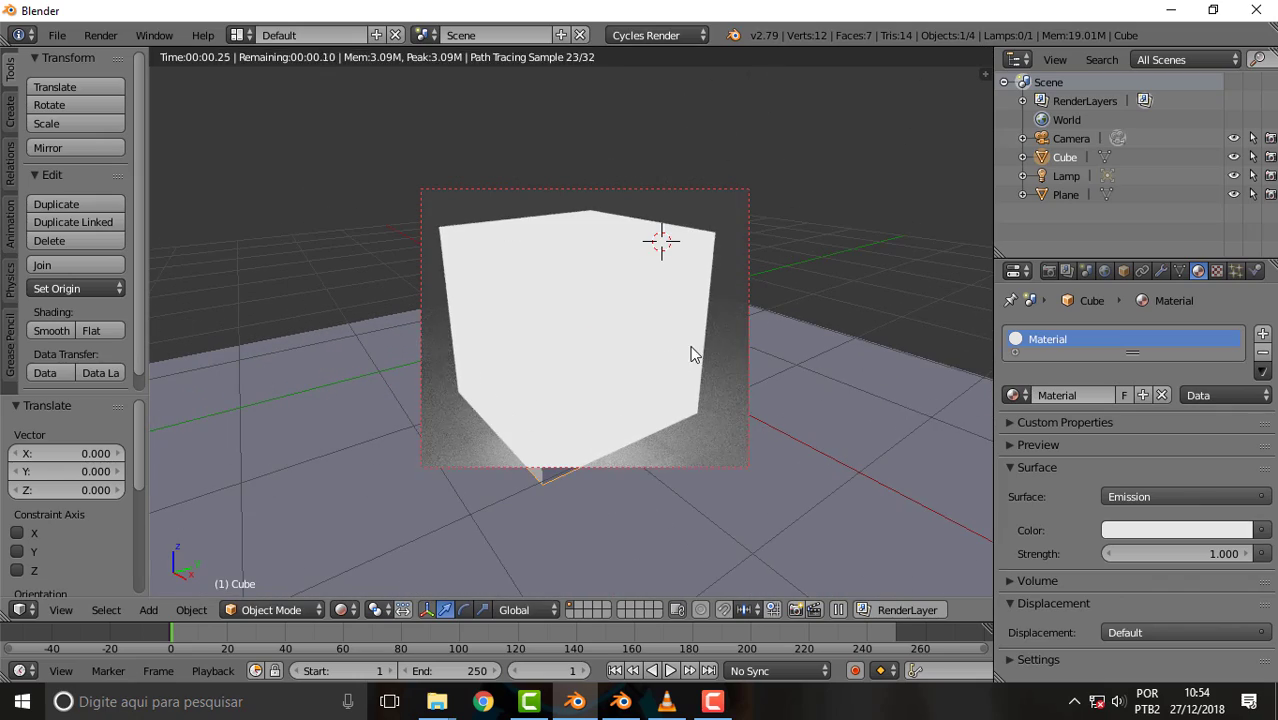
scroll(690, 352, "down", 2)
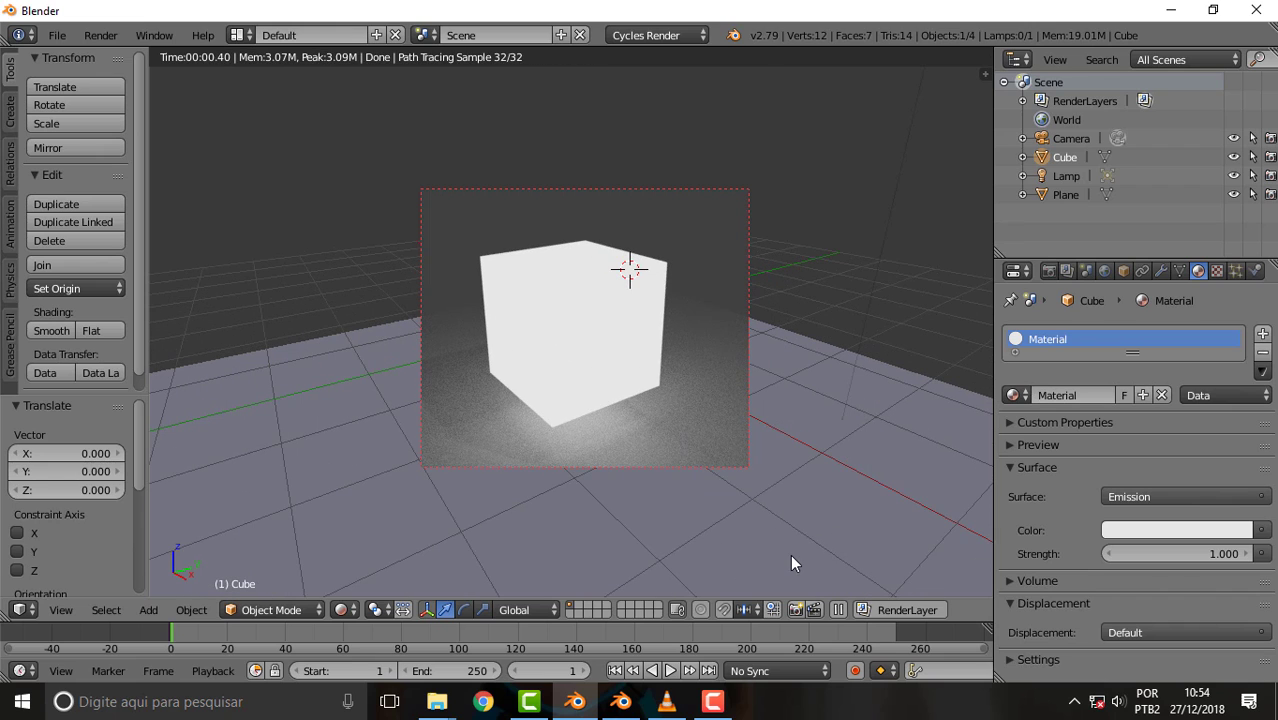
scroll(647, 276, "down", 3)
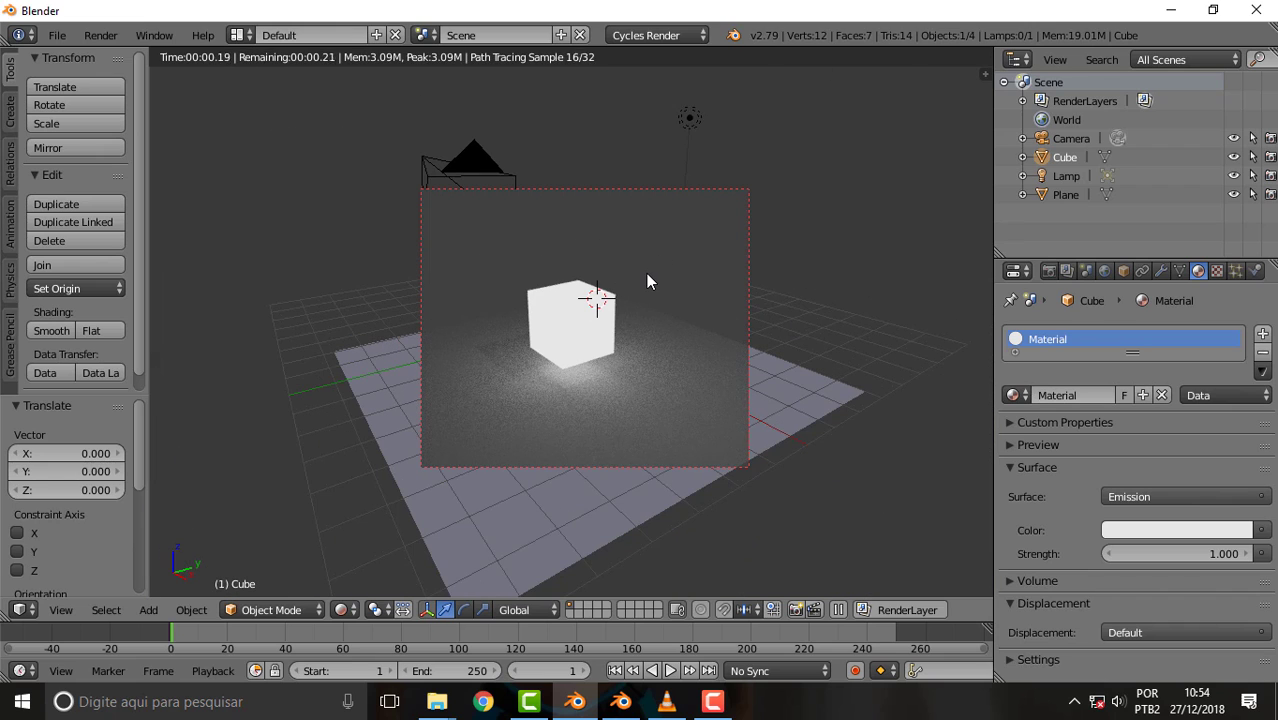
left_click(1224, 500)
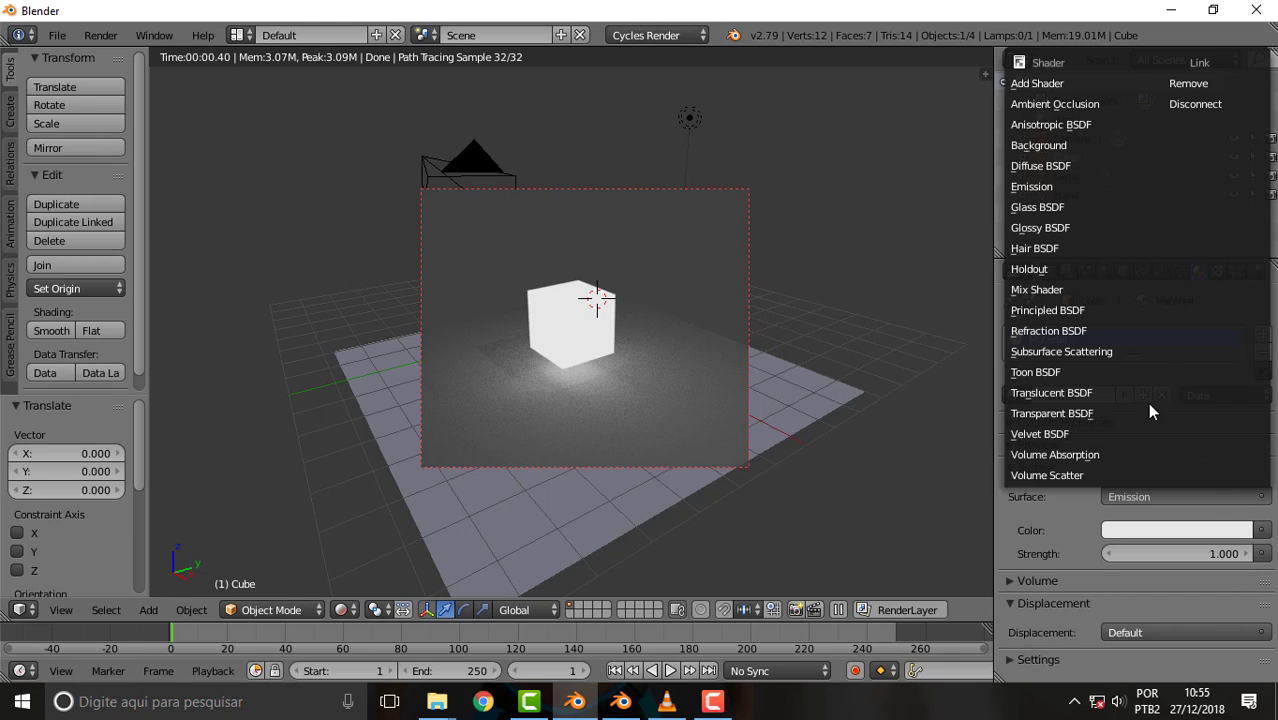
Set the cube's surface back to Diffuse BSDF and select the lamp.
left_click(1055, 166)
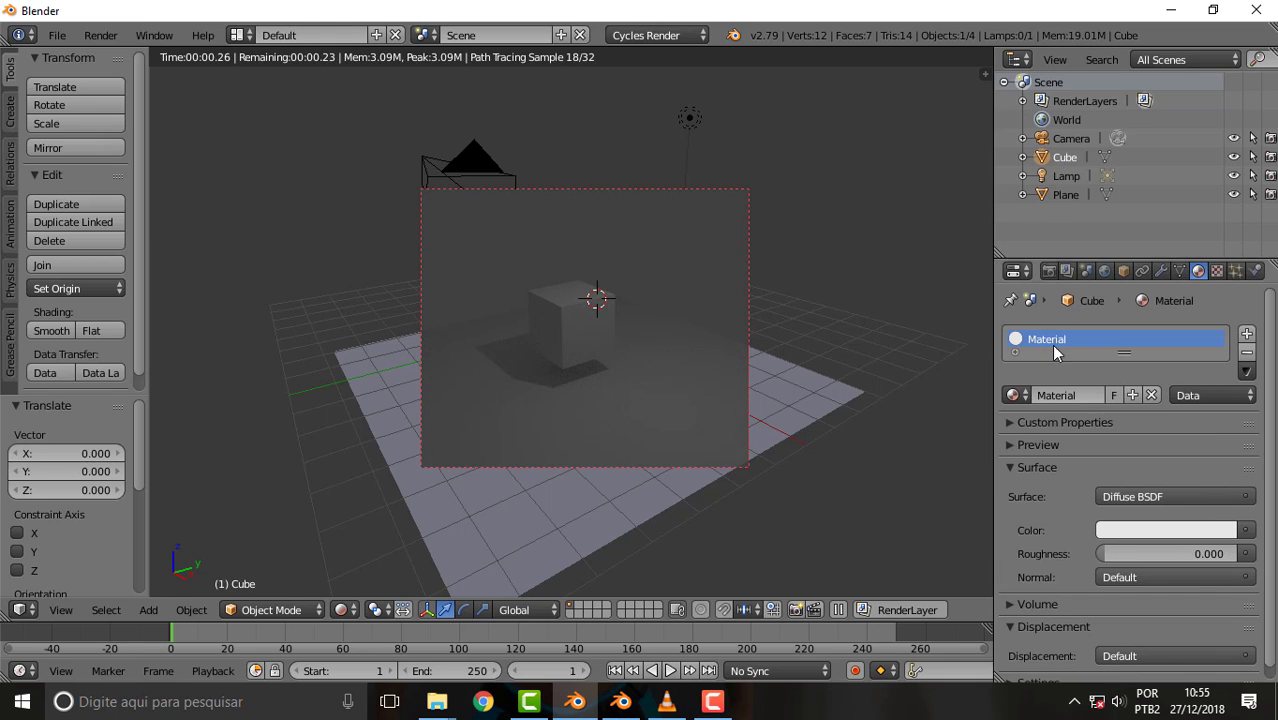
mouse_move(675, 317)
middle_mouse_down()
mouse_move(767, 336)
mouse_move(721, 320)
middle_mouse_up()
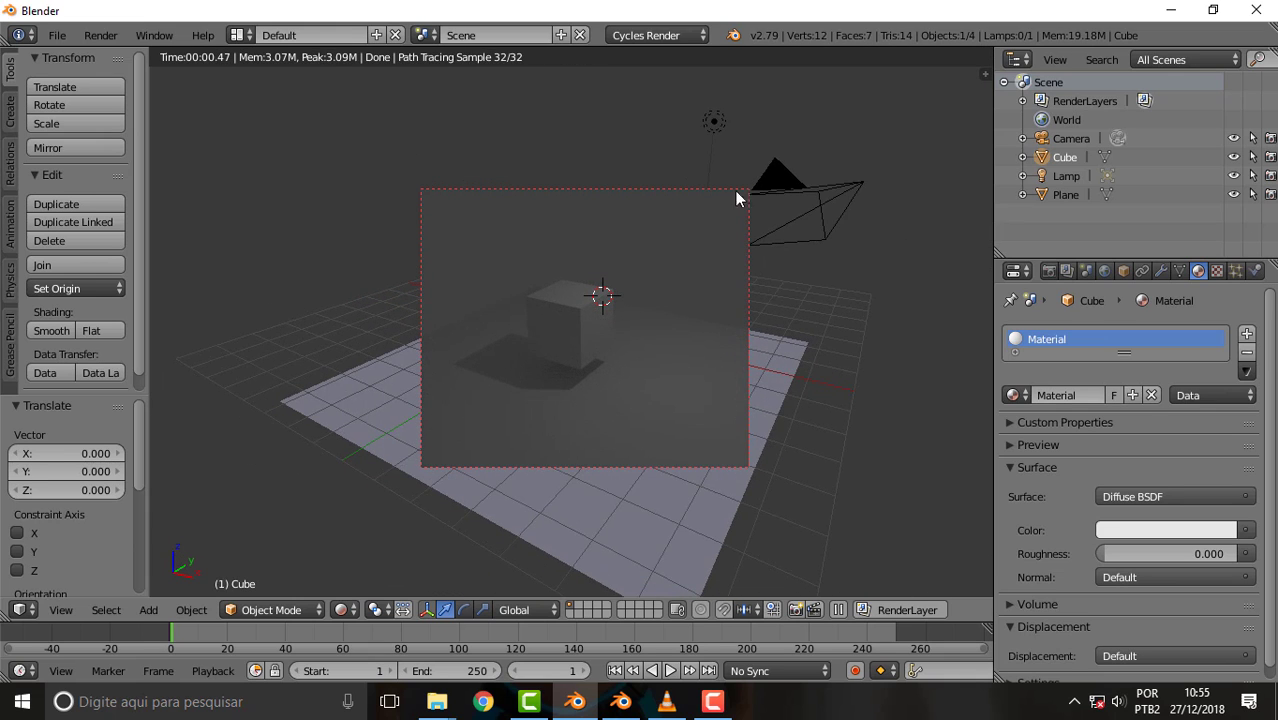
right_click(713, 123)
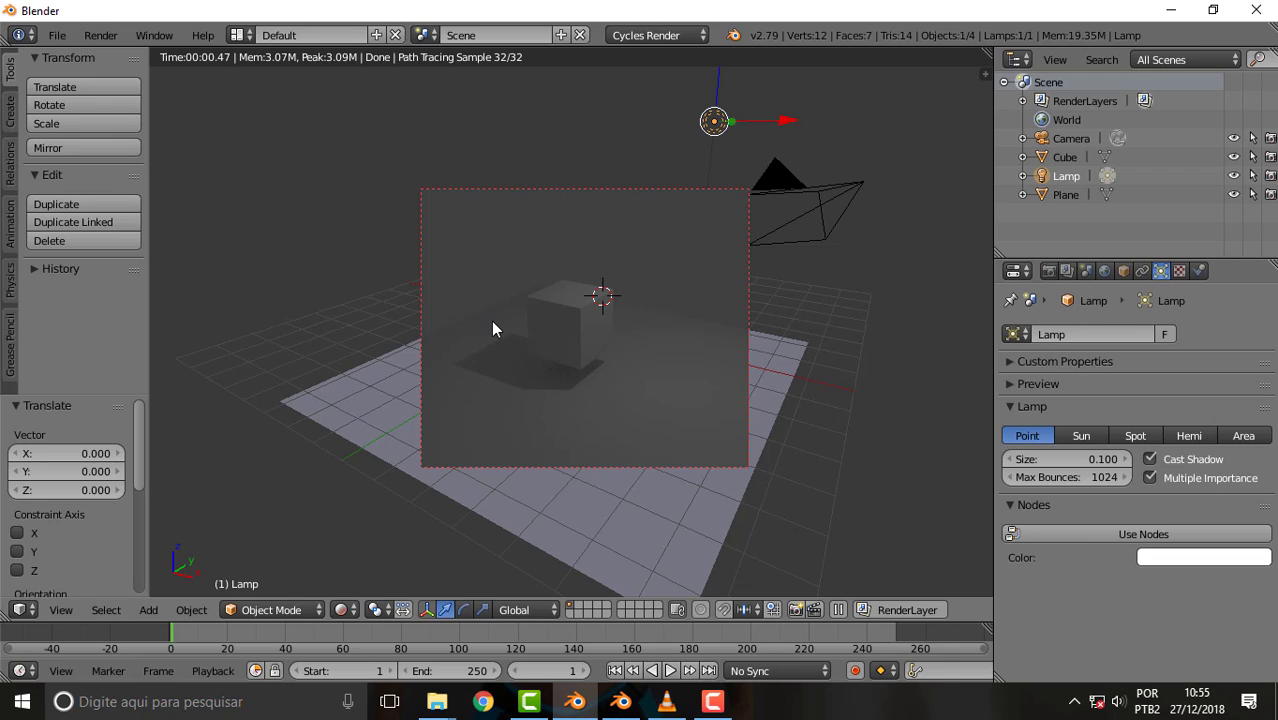
Make the lamp a Sun, undo a stray move, and rotate it -10.5° about global Y.
left_click(1081, 436)
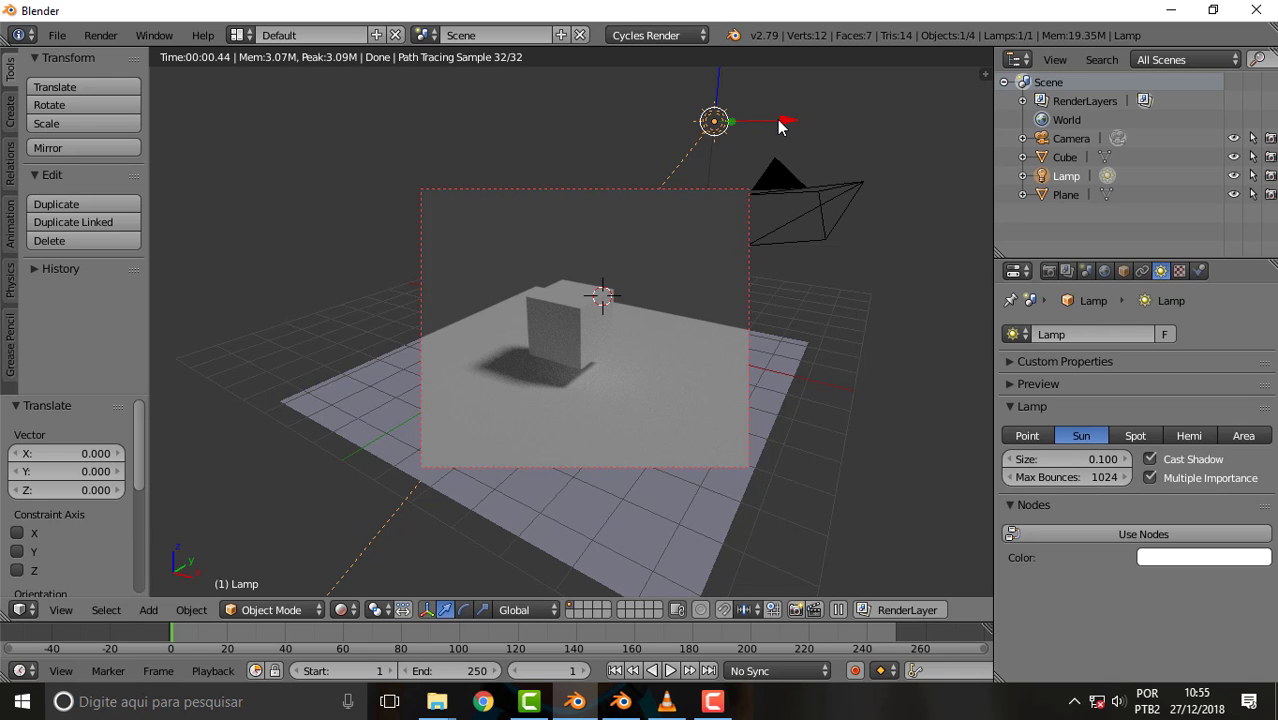
mouse_move(780, 126)
left_mouse_down()
mouse_move(743, 125)
mouse_move(786, 120)
left_mouse_up()
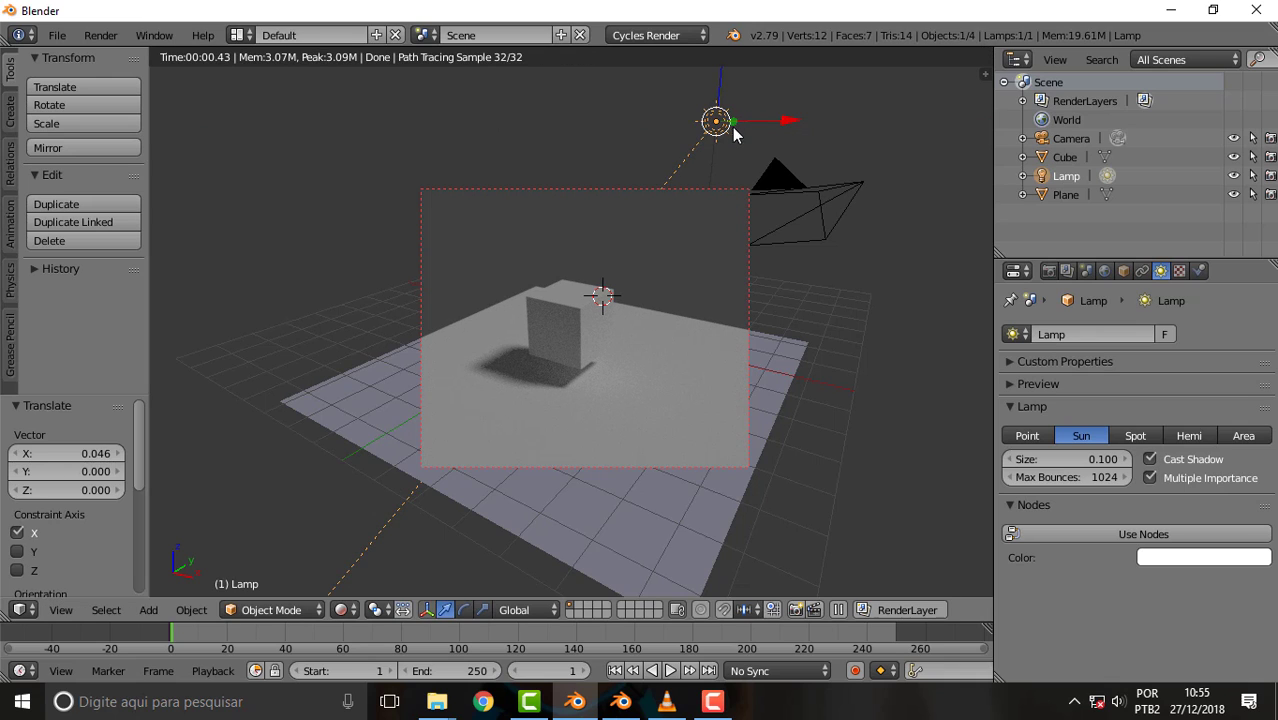
mouse_move(787, 120)
left_mouse_down()
mouse_move(969, 142)
mouse_move(742, 114)
mouse_move(665, 453)
left_mouse_up()
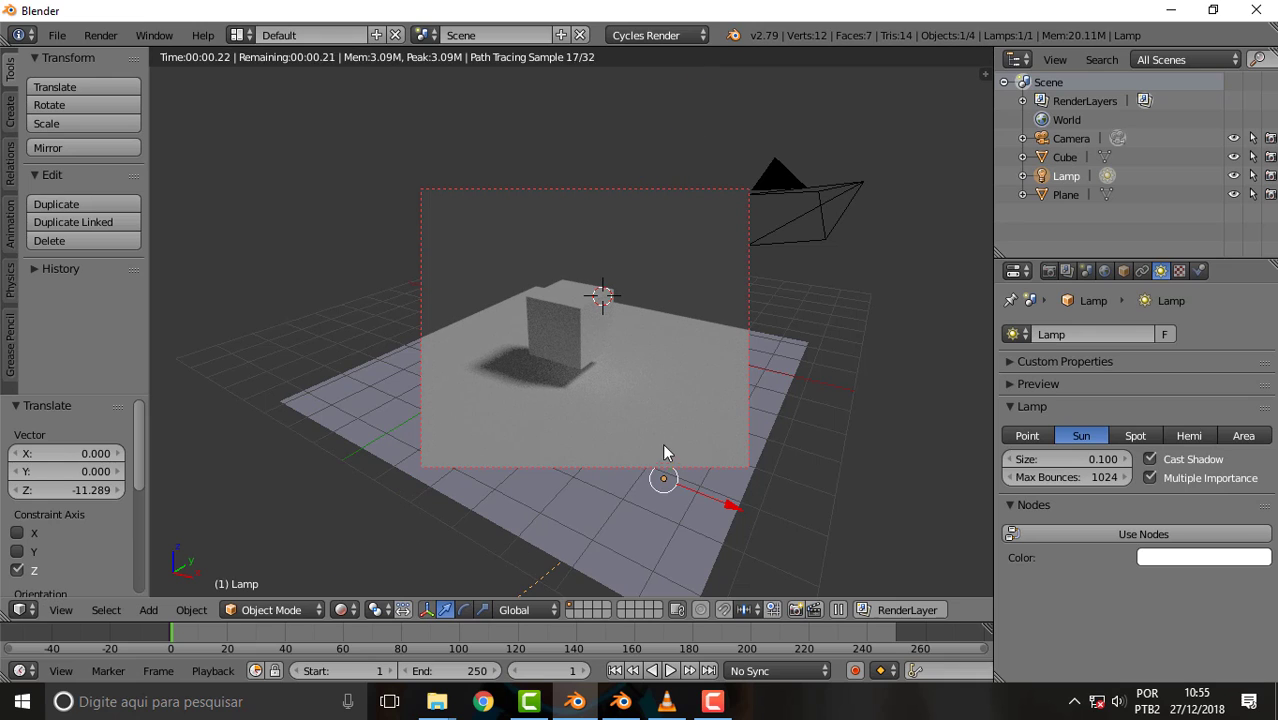
key("ctrl+z")
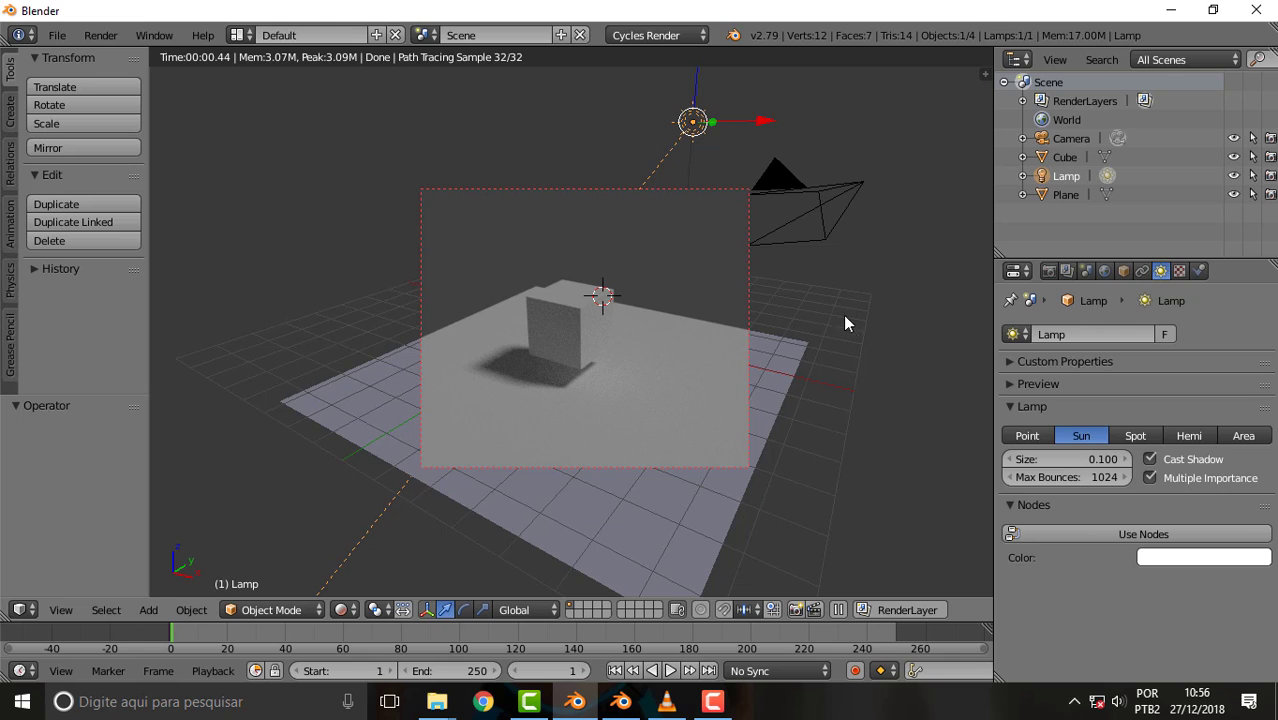
key("r")
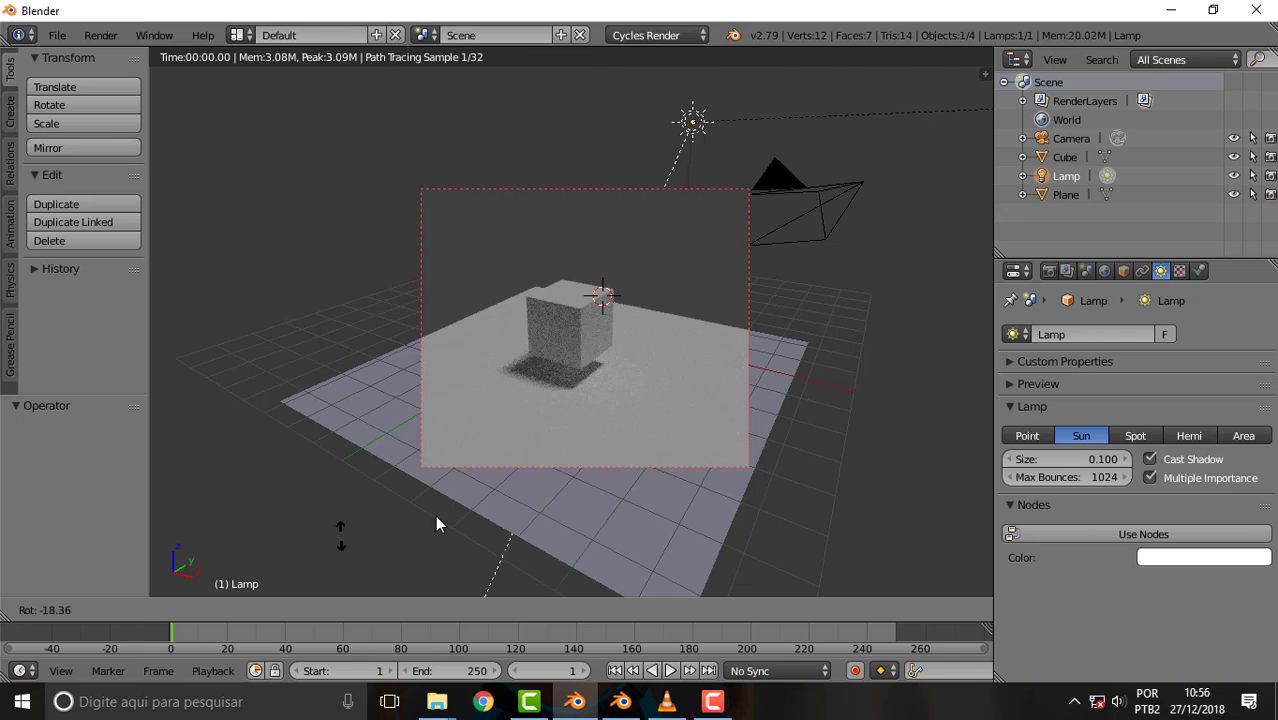
key("y")
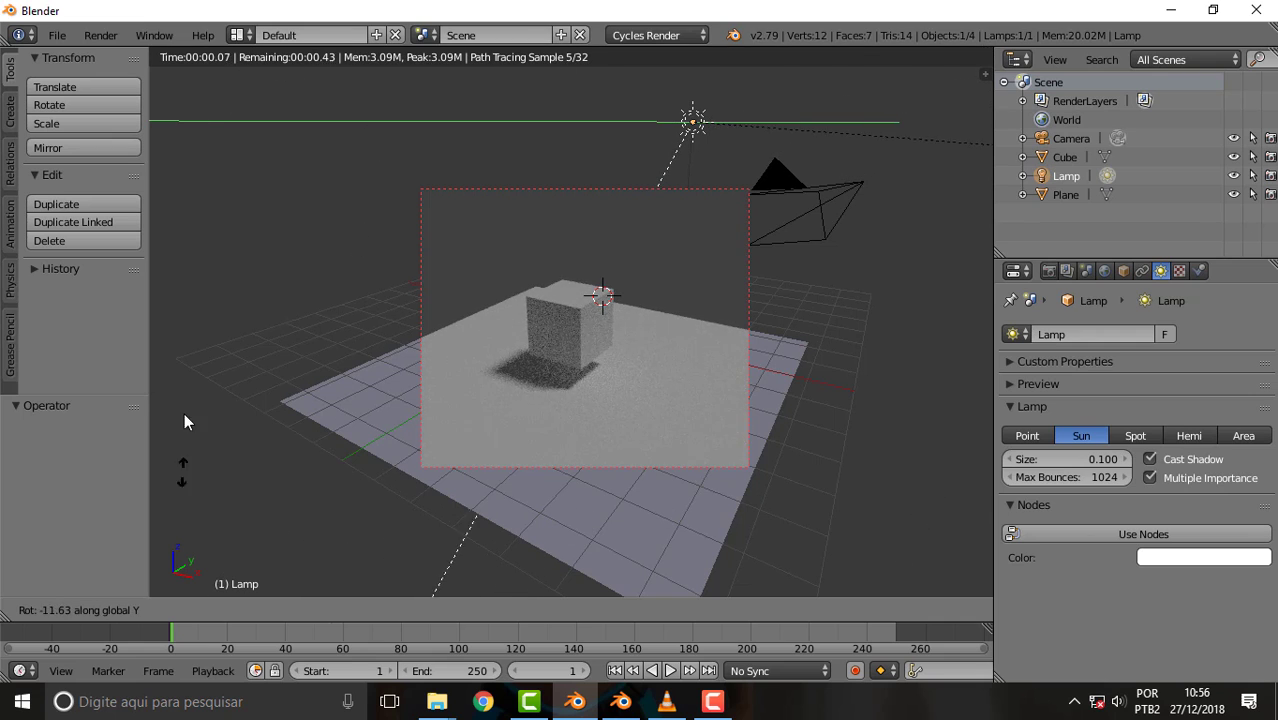
left_click(945, 470)
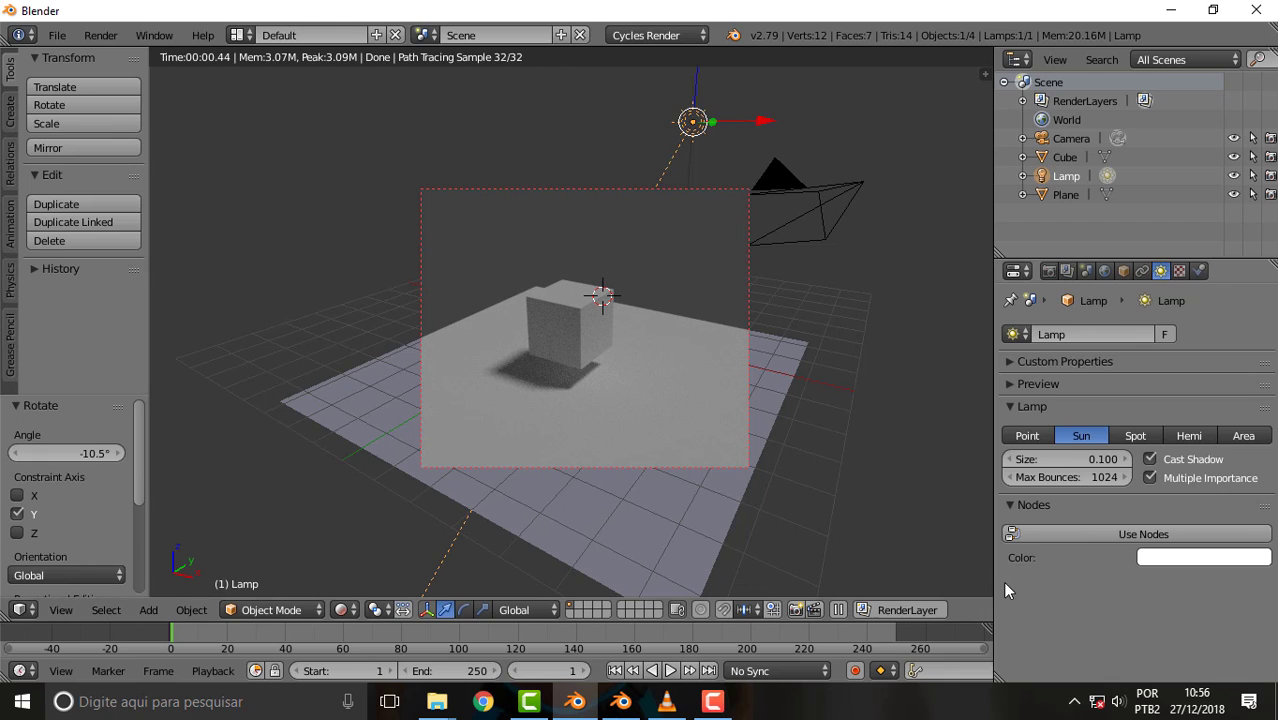
Make the lamp a Spot with blend 0.504, toggling Show Cone on and off.
left_click(1135, 435)
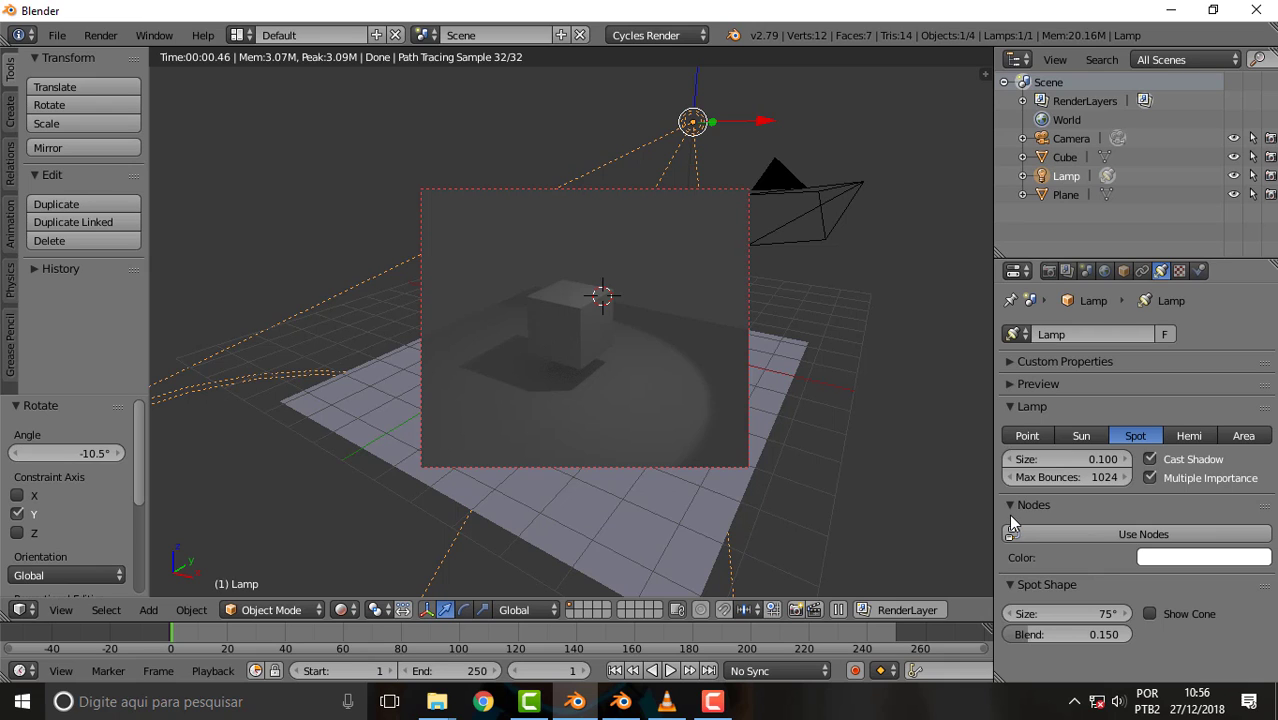
left_click_drag(1027, 634, 1072, 634)
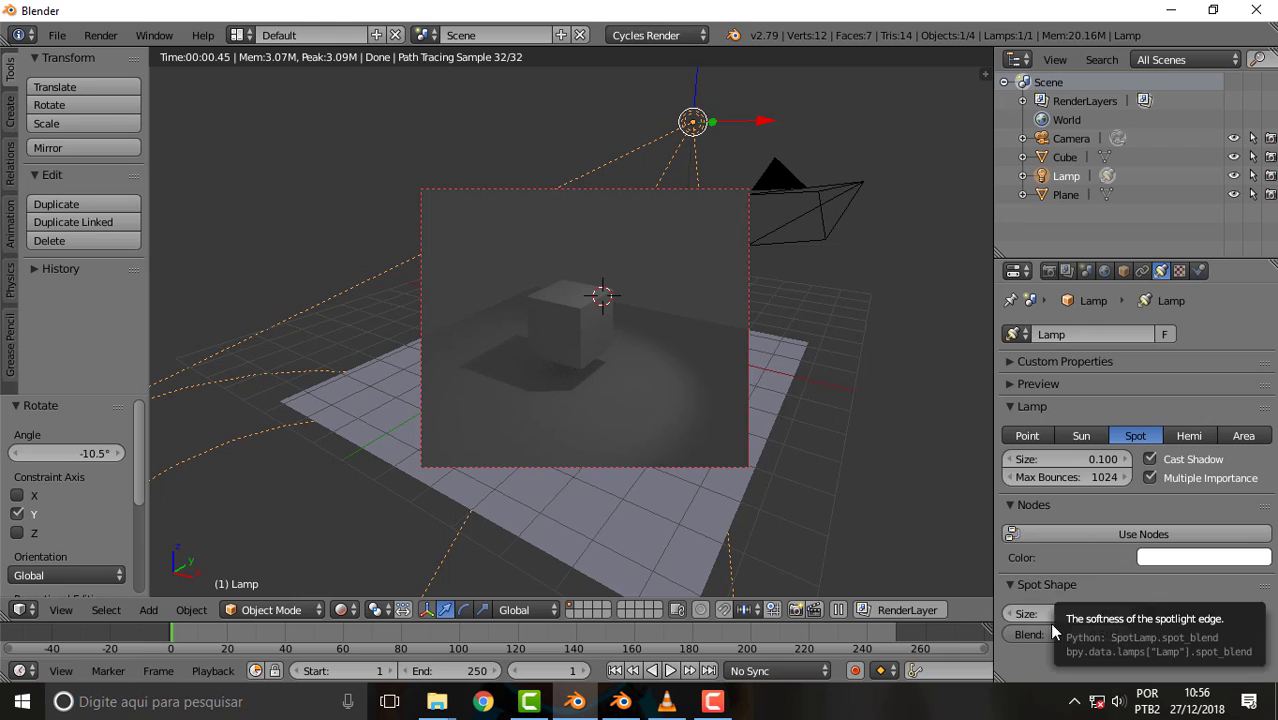
left_click(1150, 613)
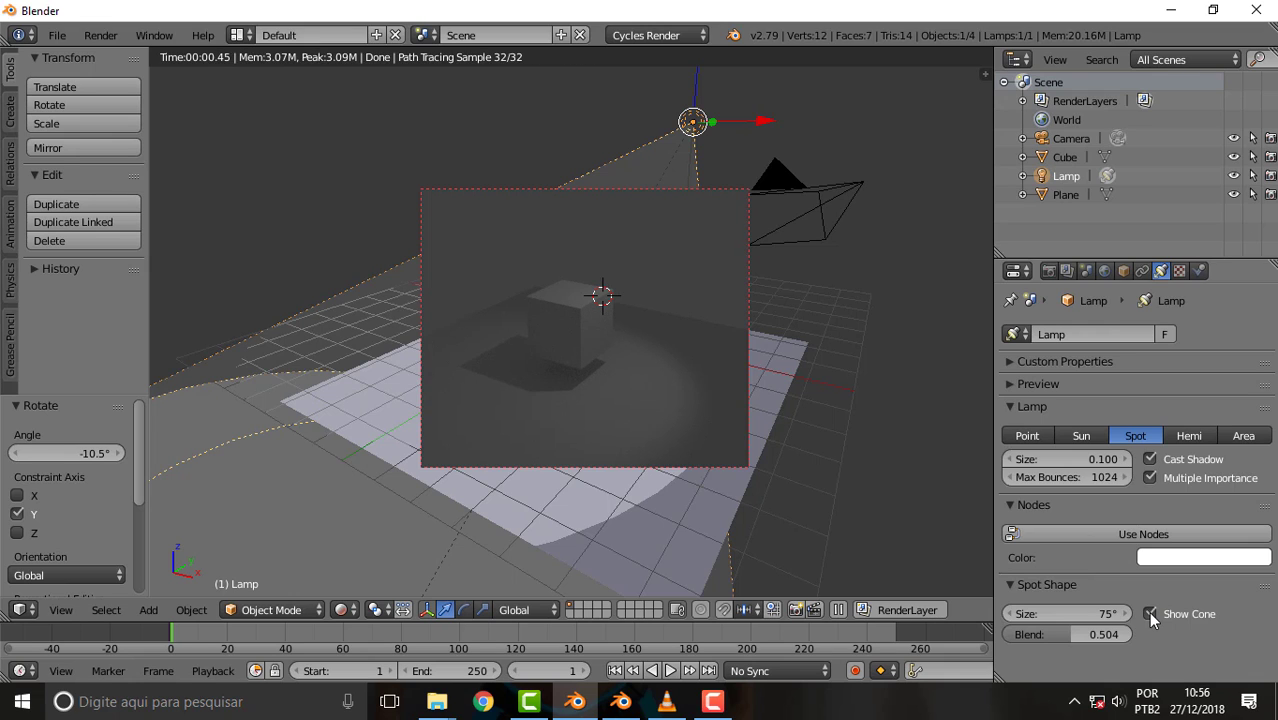
left_click(1149, 613)
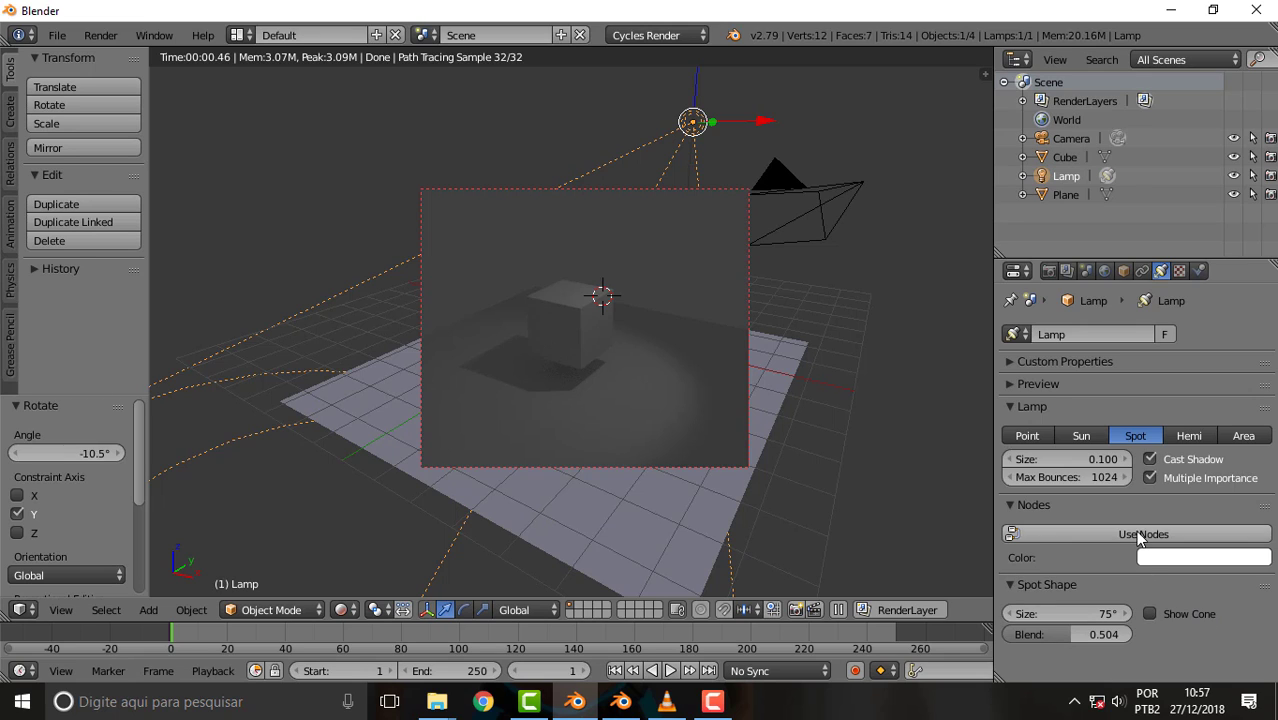
Try the Hemi lamp type, then settle on a 0.100 × 0.100 Area lamp.
left_click(1195, 438)
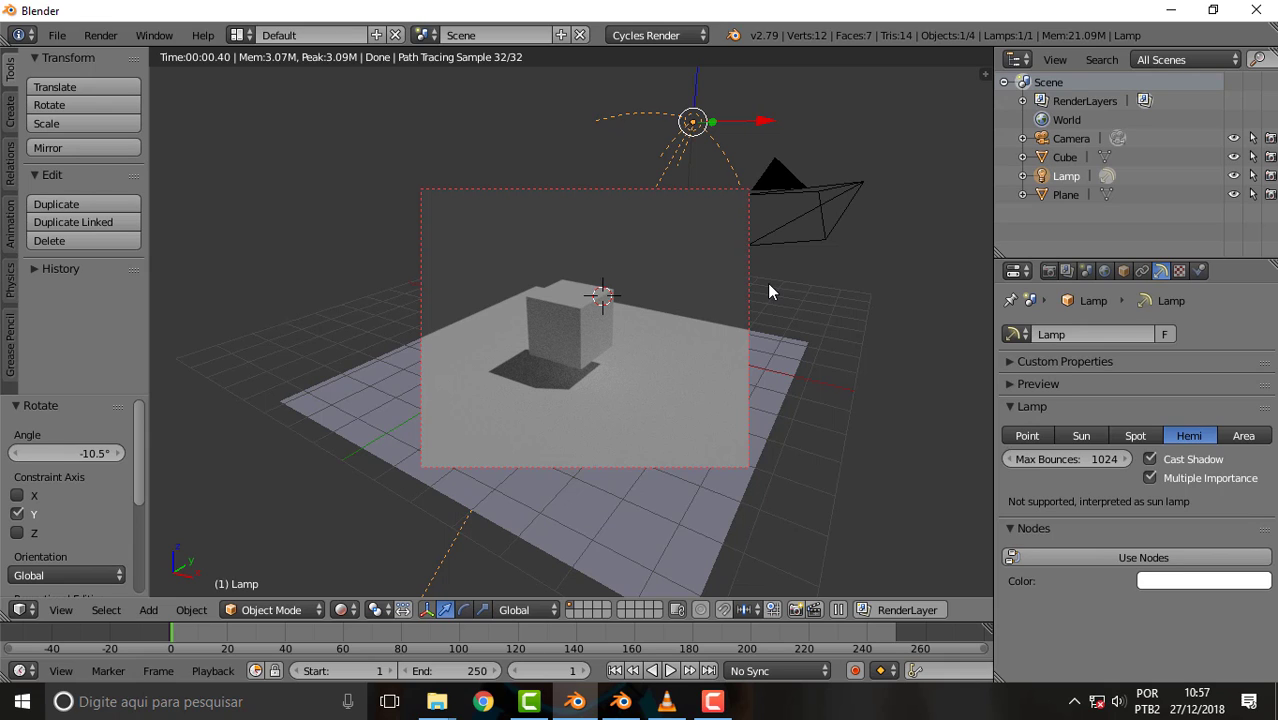
left_click(1244, 437)
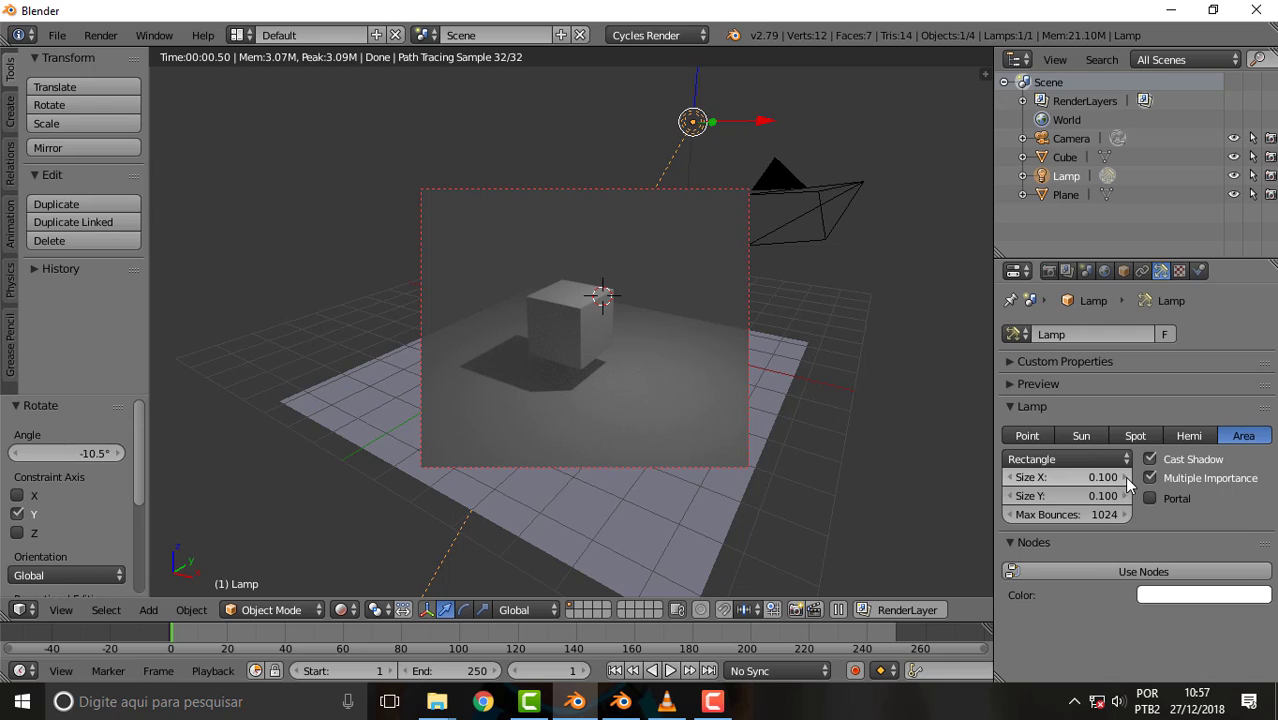
Resize the Area lamp to Size X 3.356 and Size Y 1.720 for a softer shadow.
mouse_move(1127, 480)
left_mouse_down()
mouse_move(1230, 480)
mouse_move(1109, 490)
mouse_move(1150, 496)
left_mouse_up()
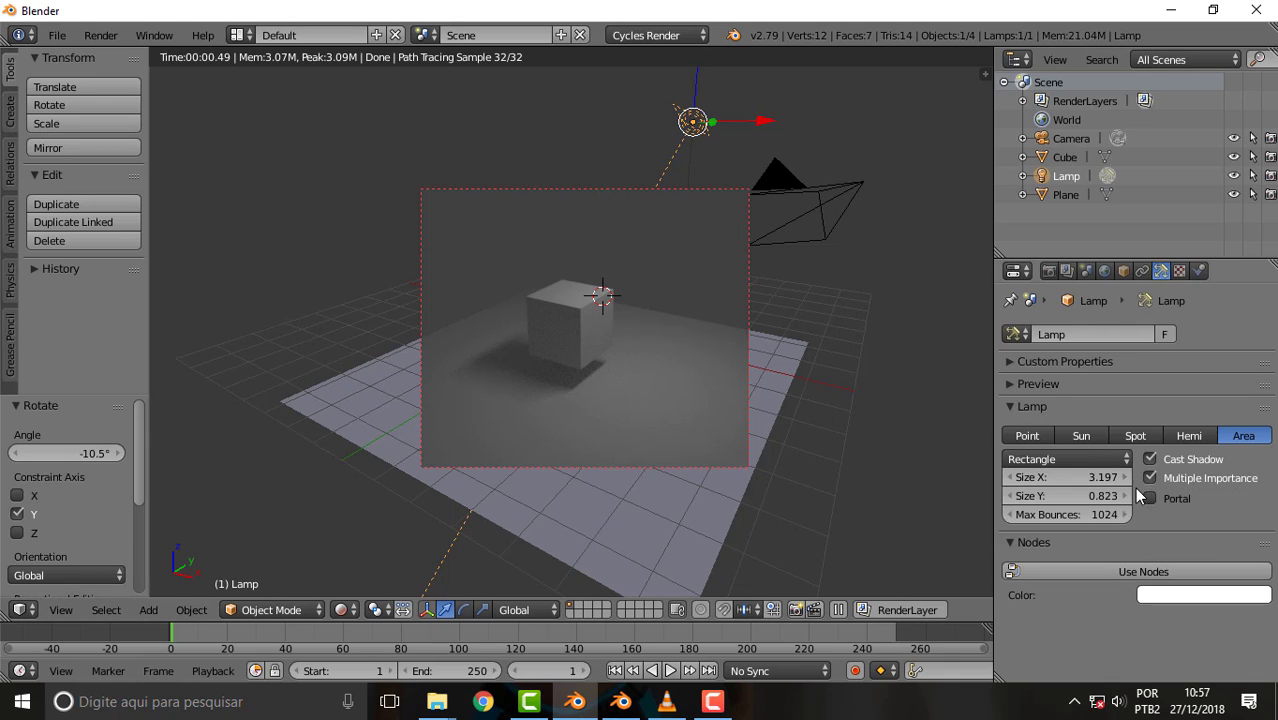
left_click_drag(1126, 494, 1170, 494)
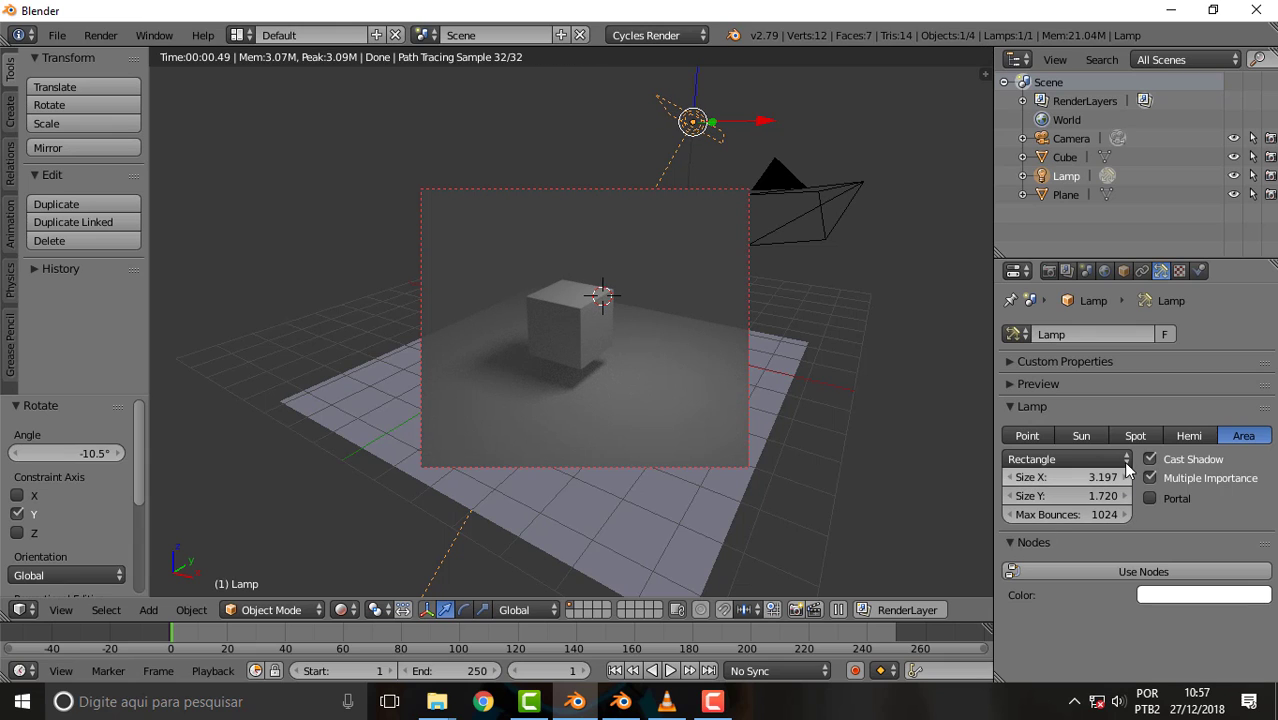
left_click_drag(1122, 476, 1124, 476)
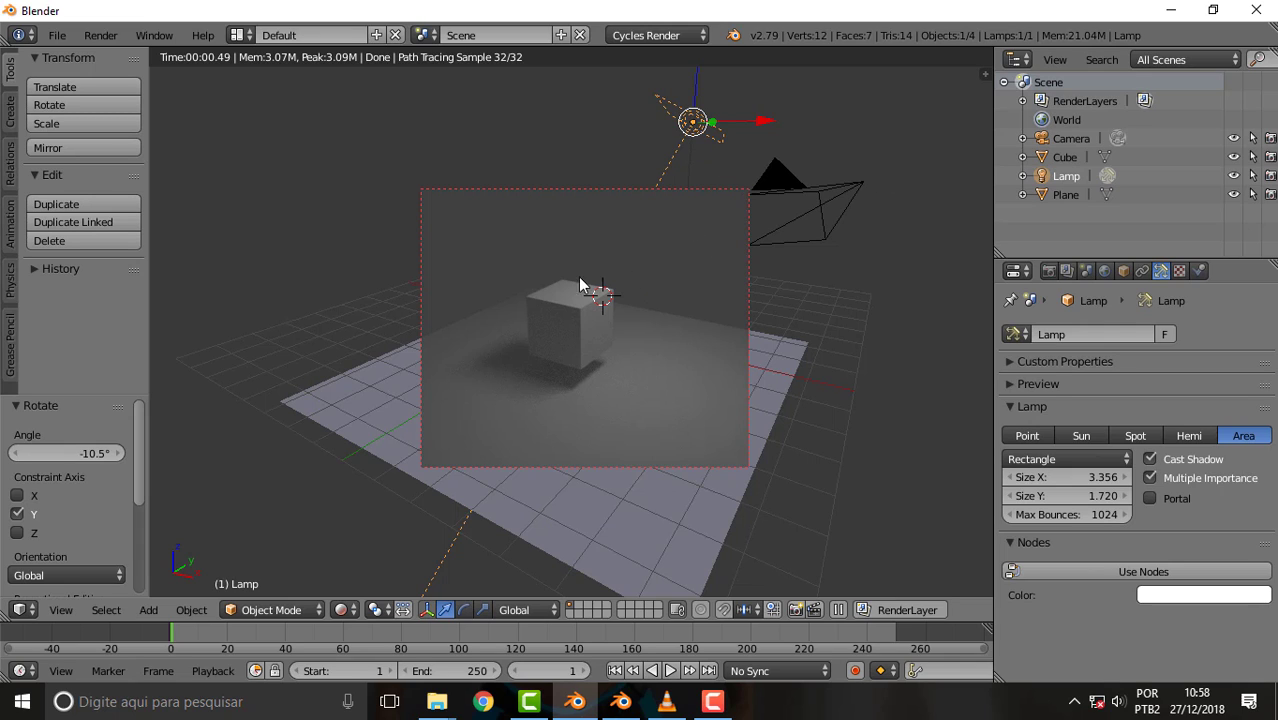
Change the lamp type from Area back to Point.
left_click(1036, 436)
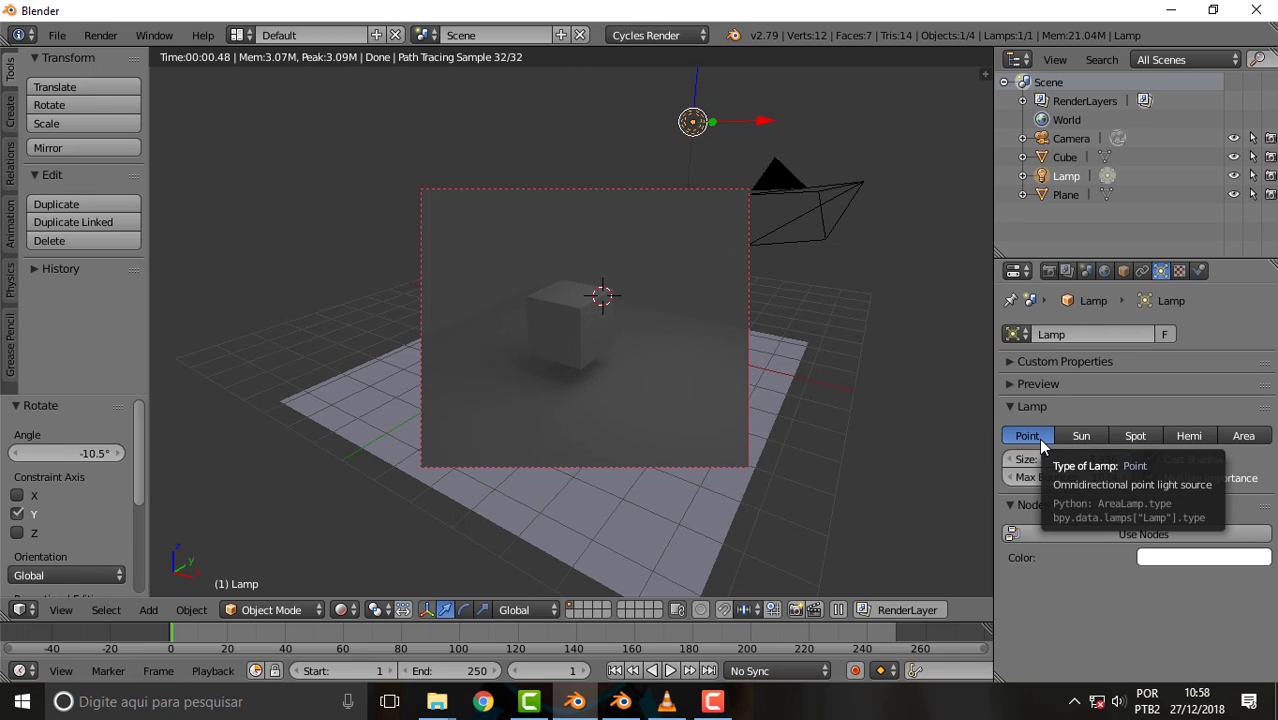